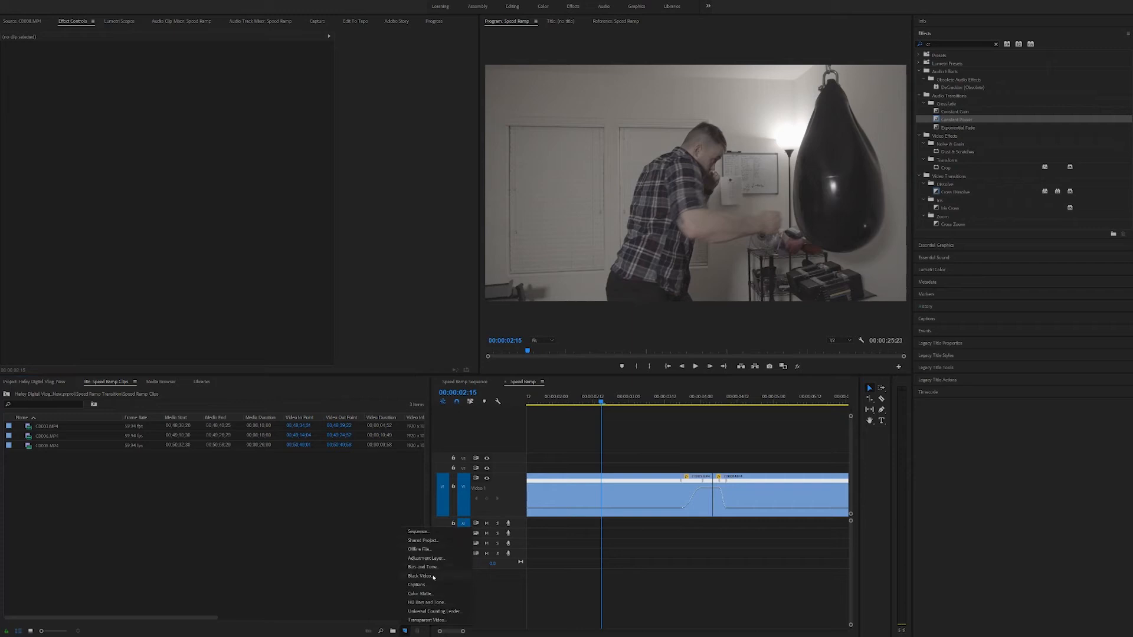
Create an adjustment layer with the default video settings and place it above the footage, starting where the first speed ramp begins
left_click(426, 558)
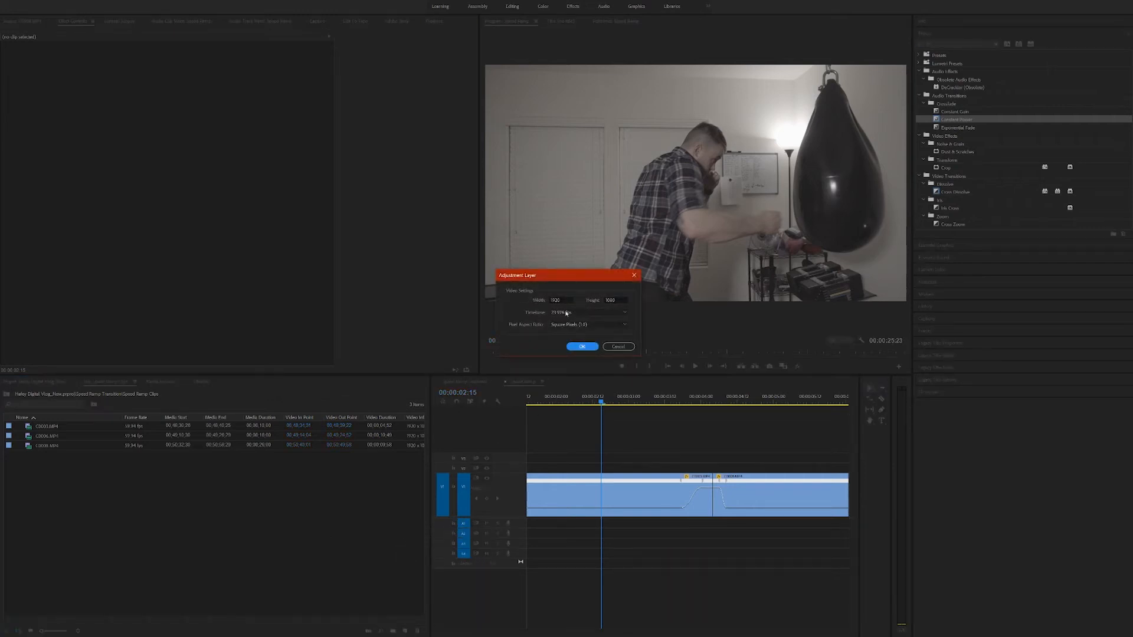
left_click(581, 346)
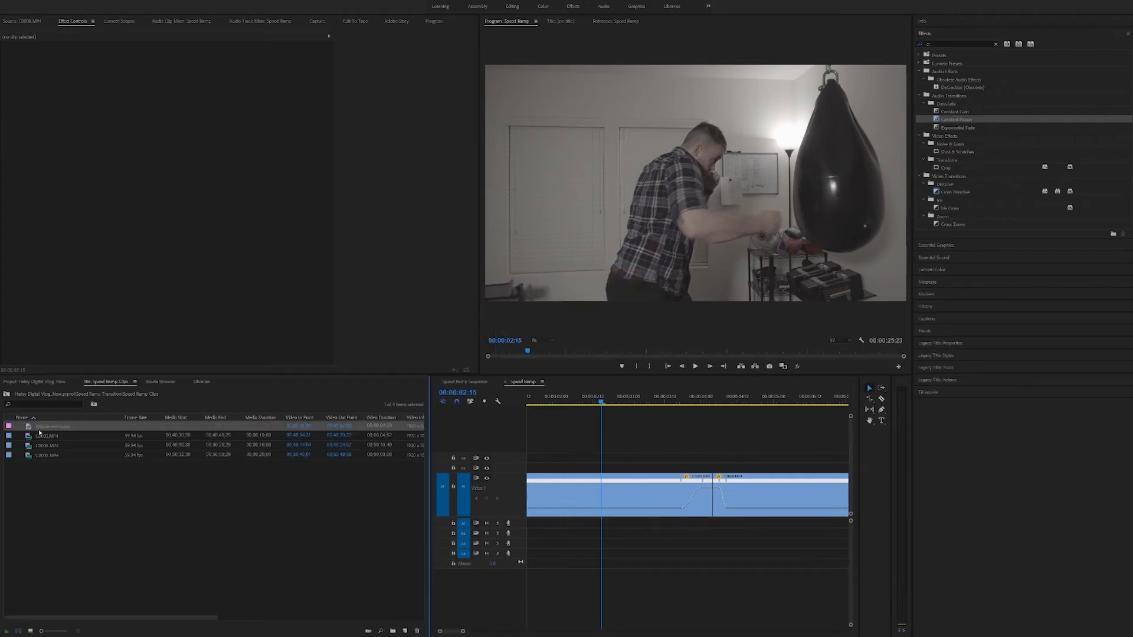
left_click_drag(27, 429, 684, 475)
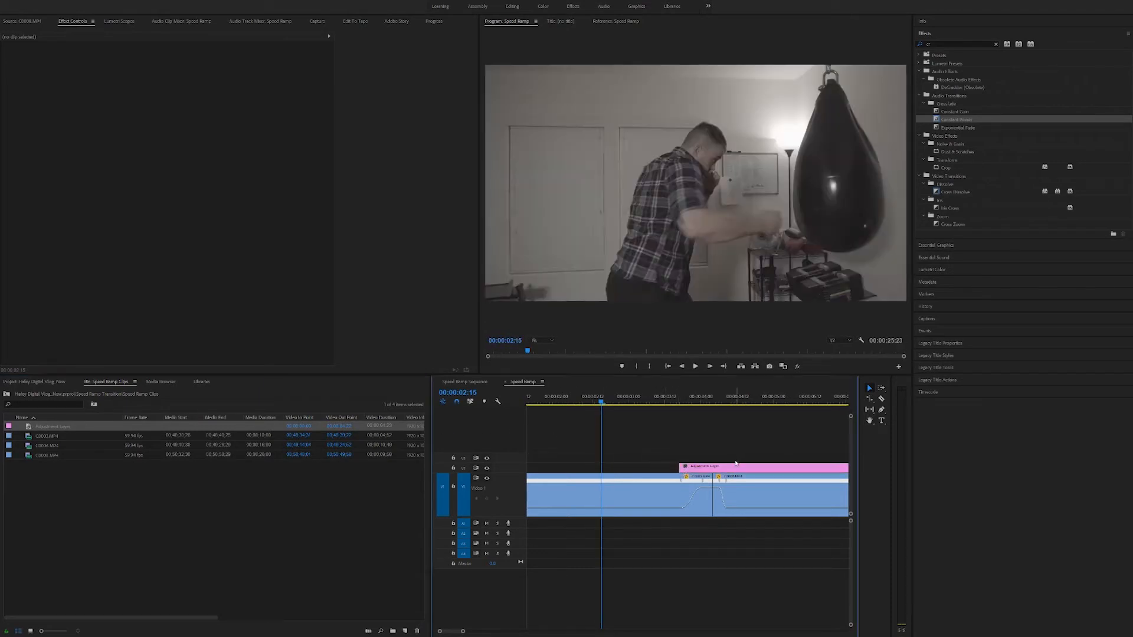
Trim the end of the adjustment layer so it covers only the speed ramp across the first cut
key("minus")
left_click_drag(839, 467, 684, 466)
key("equal")
key("equal")
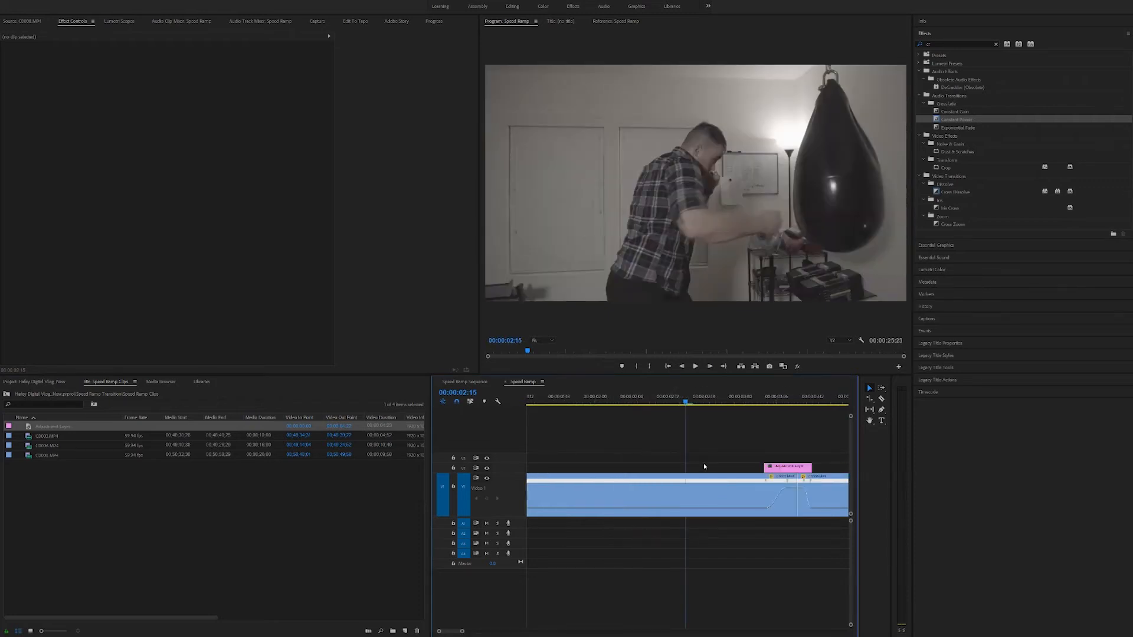
scroll(730, 472, "down", 3)
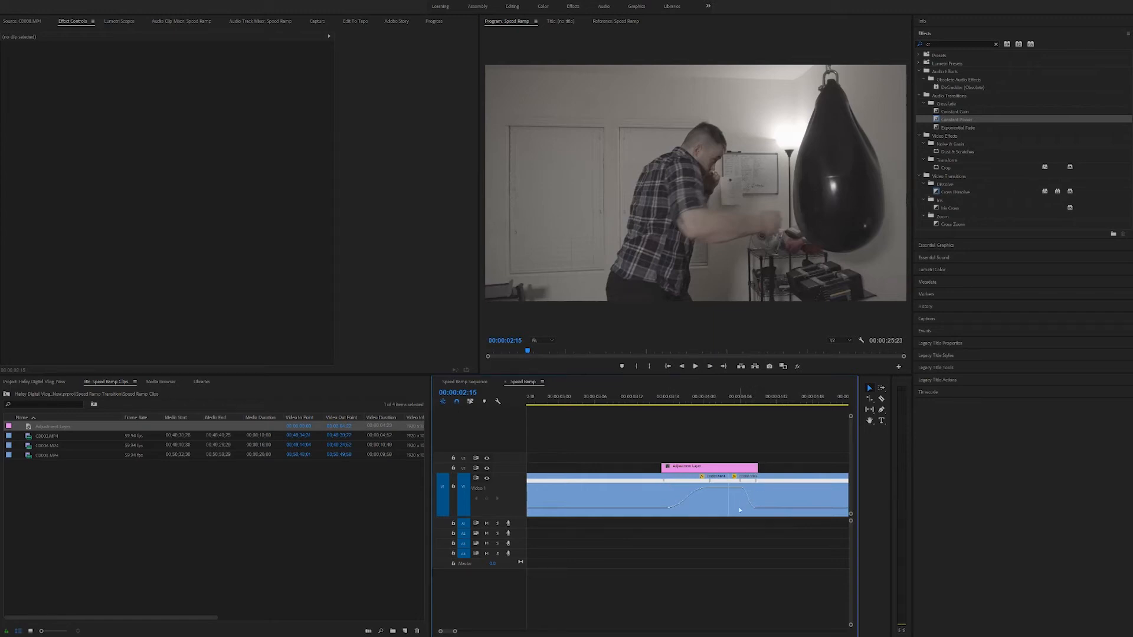
Search the effects for "direct" and apply Directional Blur to the adjustment layer
left_click(996, 44)
left_click(977, 43)
type("direct")
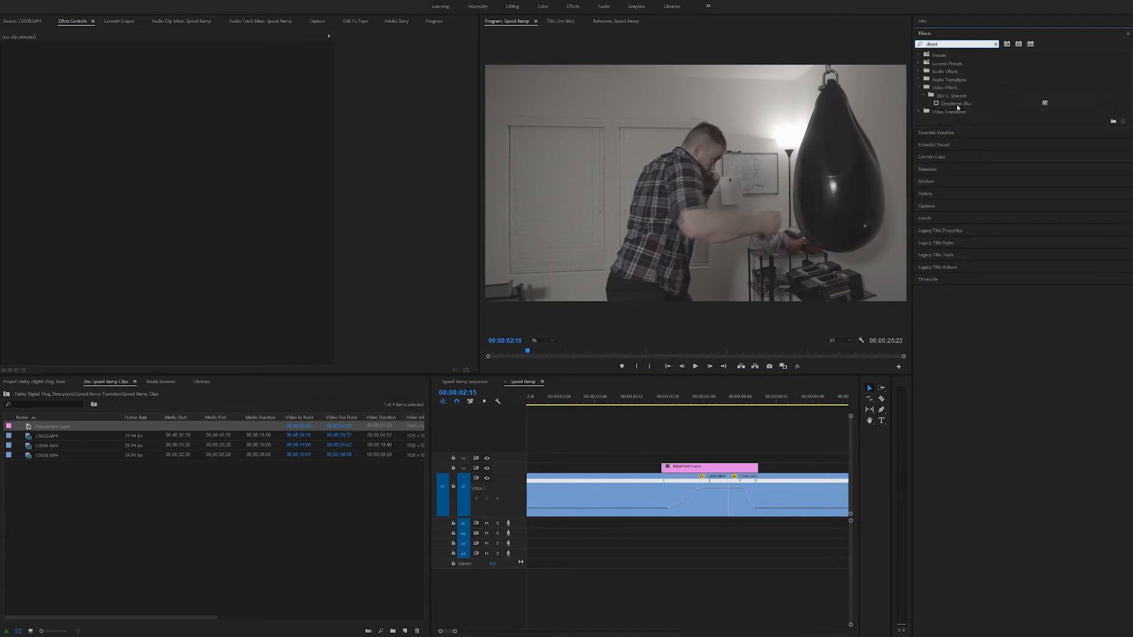
left_click_drag(957, 103, 713, 467)
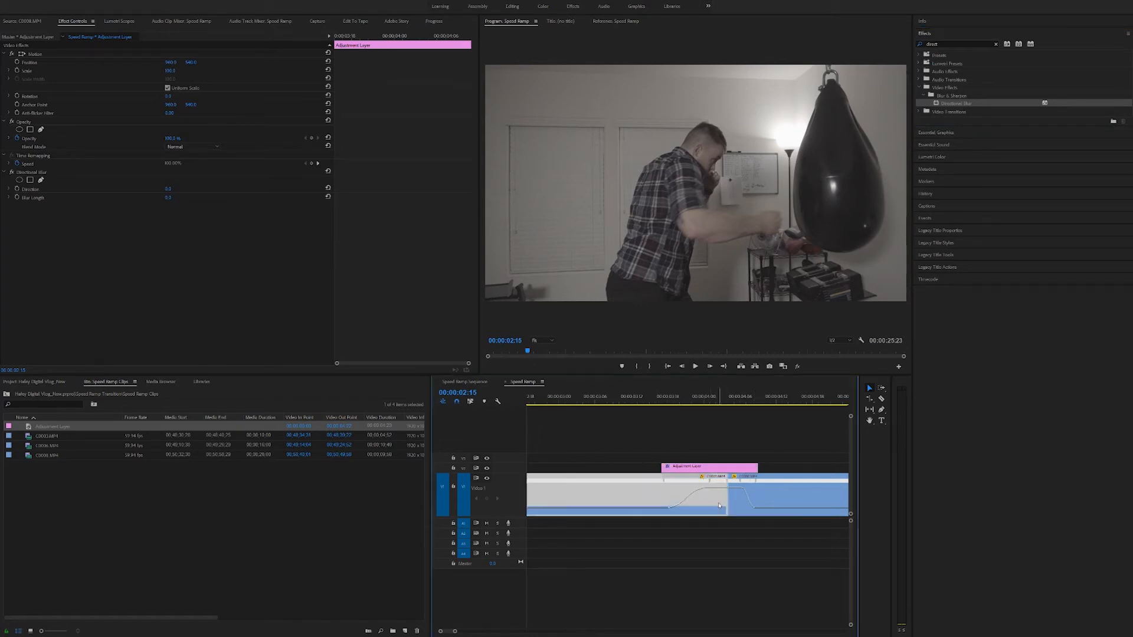
left_click(719, 506)
left_click(708, 470)
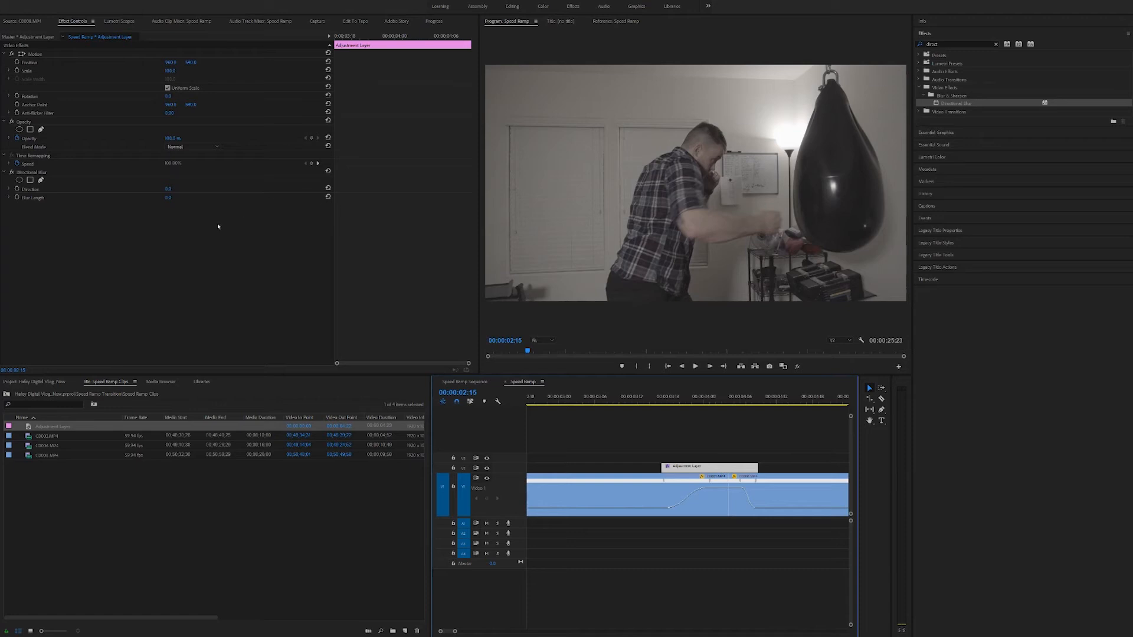
Turn on Blur Length keyframing for the adjustment layer at the cut, 00:00:04:04, and set the value to 65
left_click(724, 402)
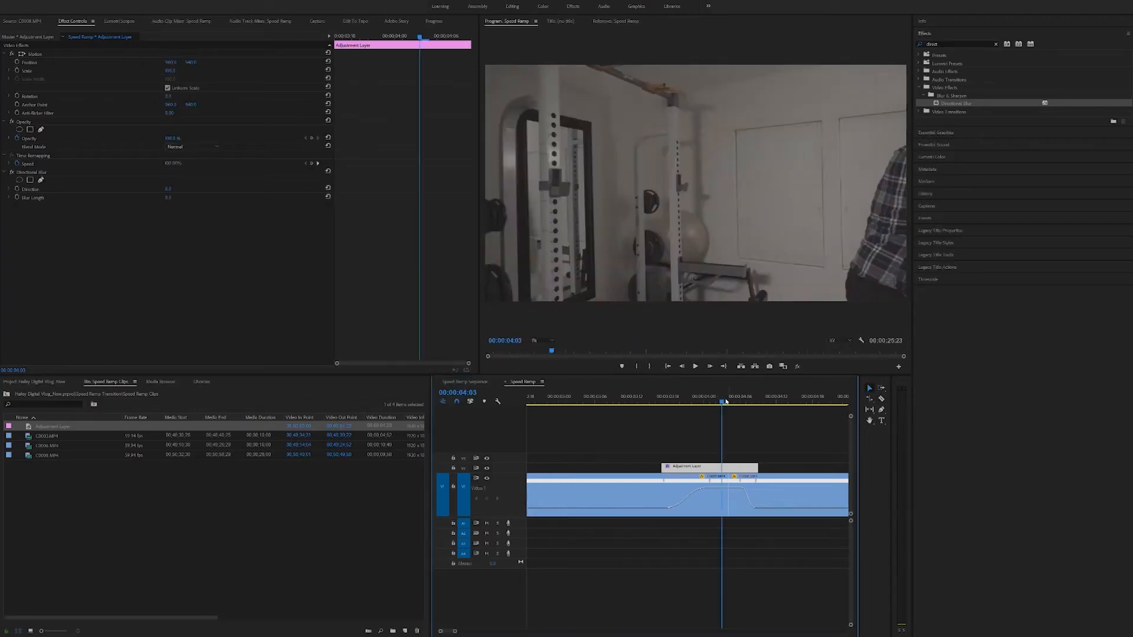
left_click_drag(723, 404, 729, 403)
left_click(753, 500)
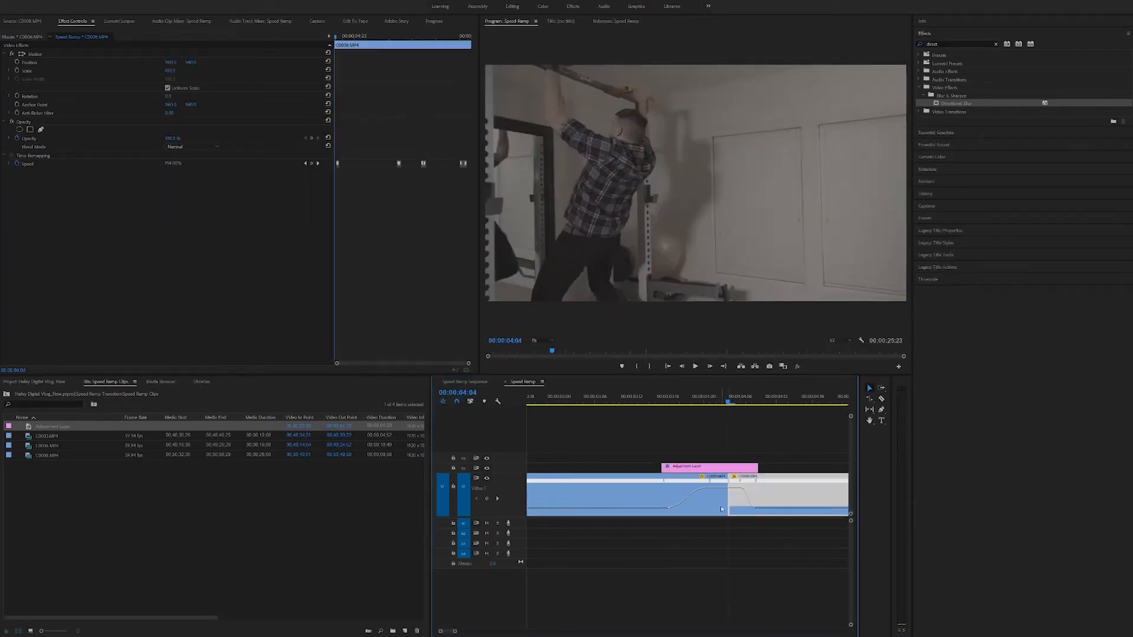
left_click(708, 498)
left_click(748, 498)
left_click(711, 497)
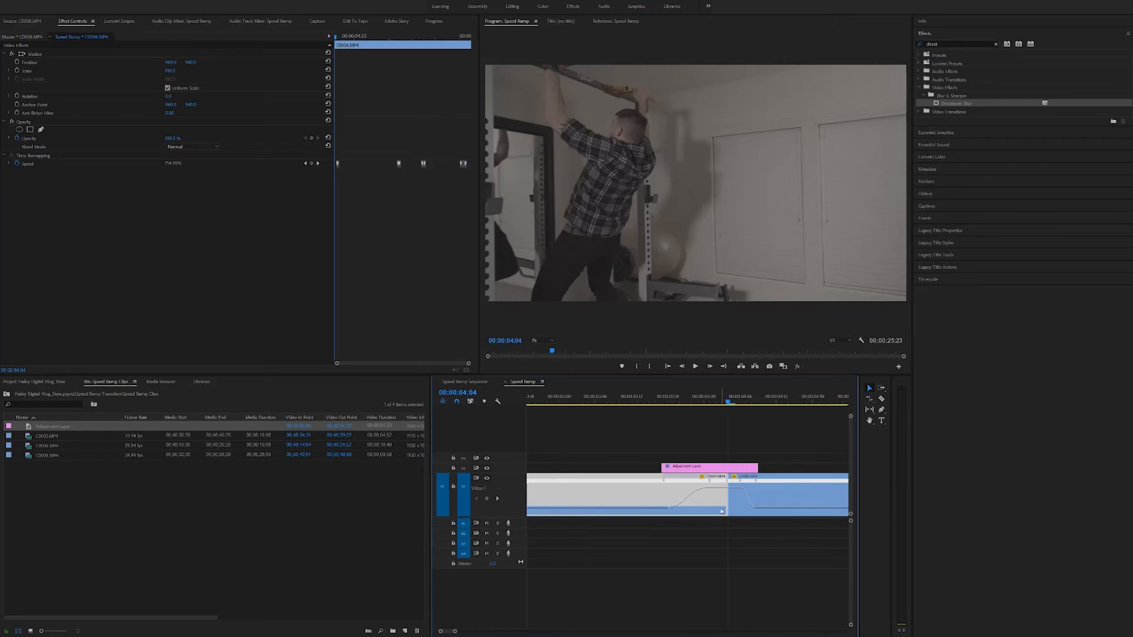
left_click(718, 468)
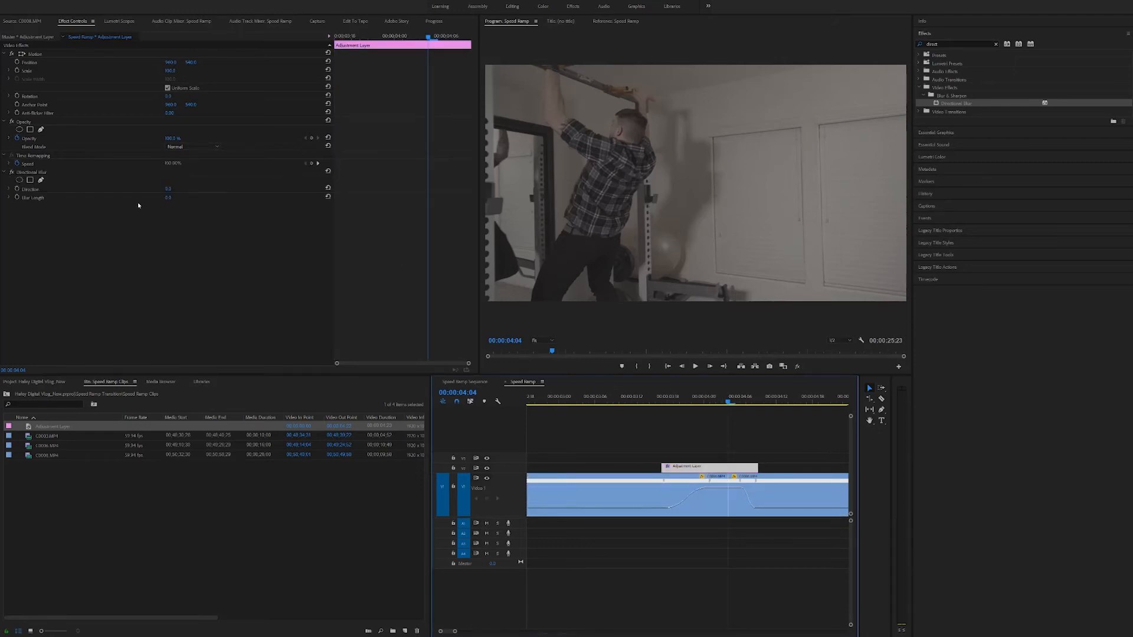
left_click(17, 198)
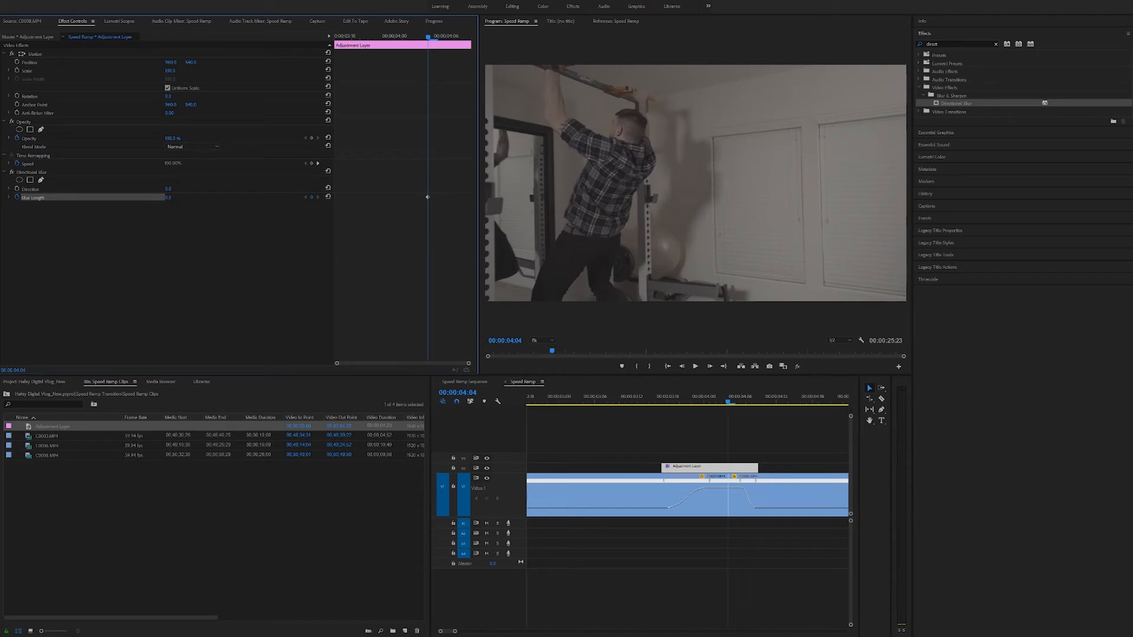
left_click_drag(168, 198, 198, 197)
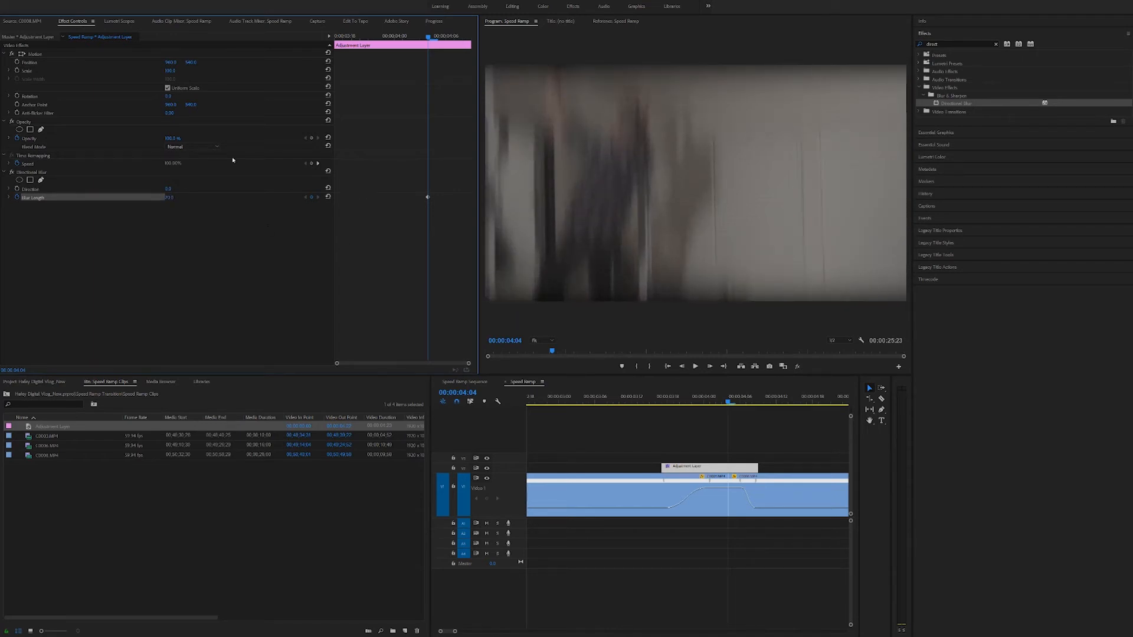
left_click(175, 195)
type("65")
key("Tab")
Set the Directional Blur direction on the adjustment layer to 90°
mouse_move(726, 401)
left_mouse_down()
mouse_move(600, 403)
mouse_move(747, 426)
mouse_move(647, 422)
mouse_move(727, 420)
left_mouse_up()
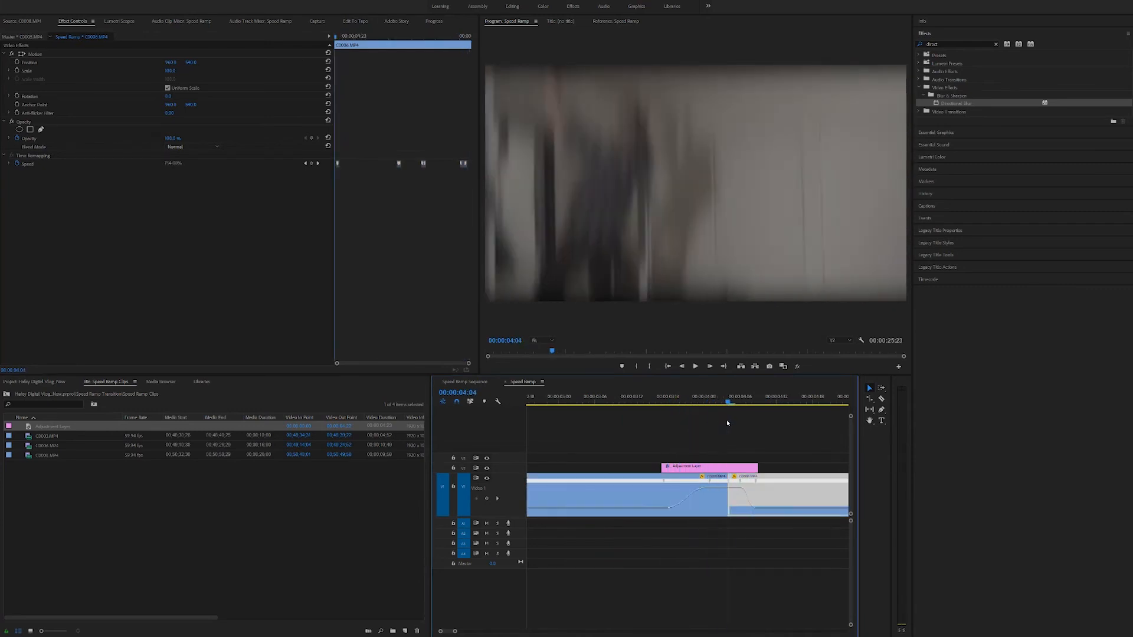
left_click(743, 465)
left_click(168, 189)
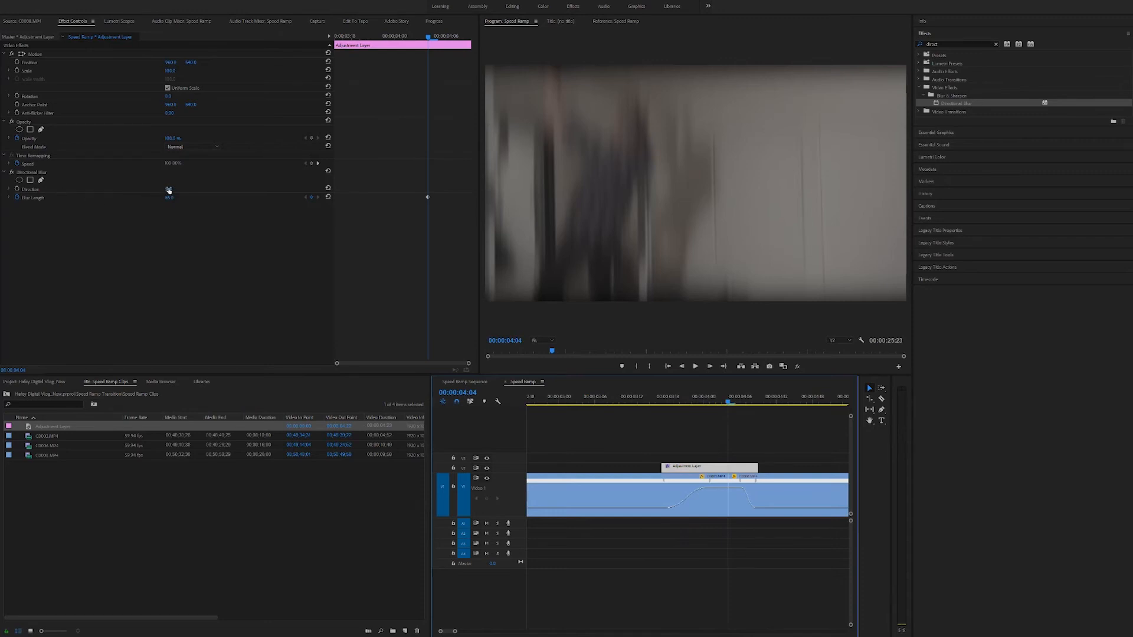
key("Tab")
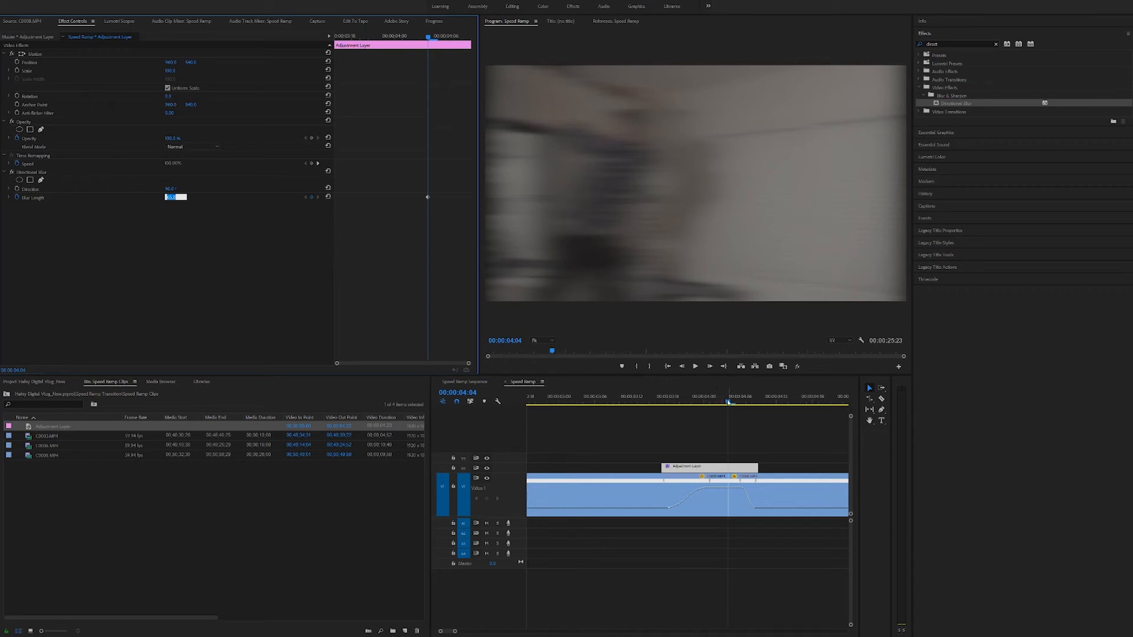
mouse_move(728, 401)
left_mouse_down()
mouse_move(627, 402)
mouse_move(733, 403)
mouse_move(688, 417)
mouse_move(643, 413)
mouse_move(774, 413)
mouse_move(730, 417)
left_mouse_up()
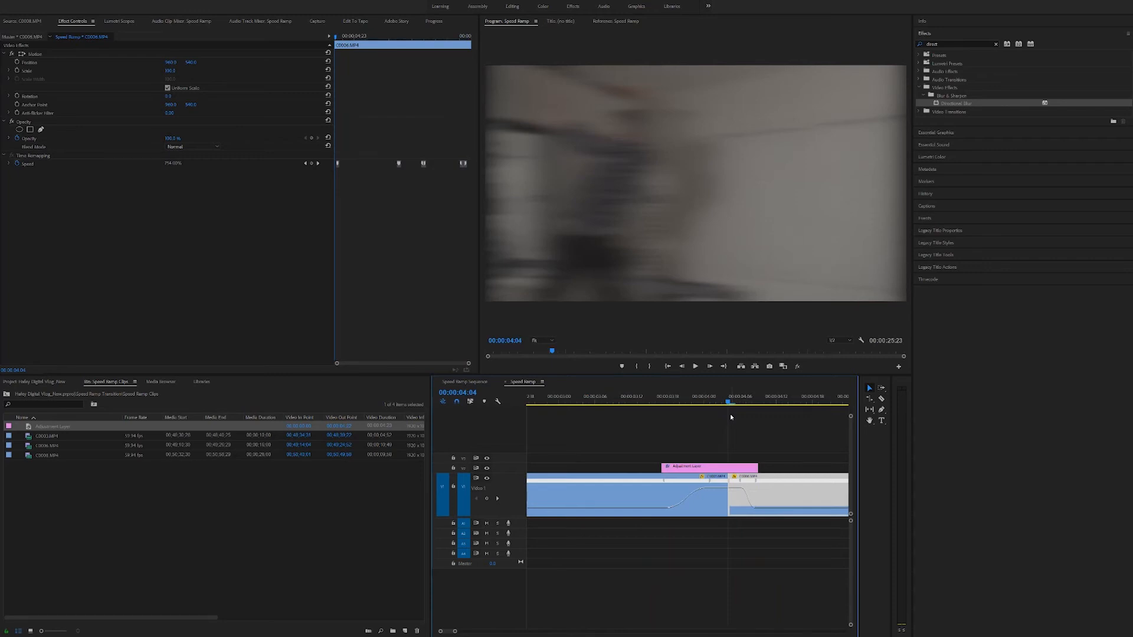
Add a Blur Length keyframe at 00:00:03:23 on the adjustment layer and set its value to 0
left_click_drag(729, 403, 699, 405)
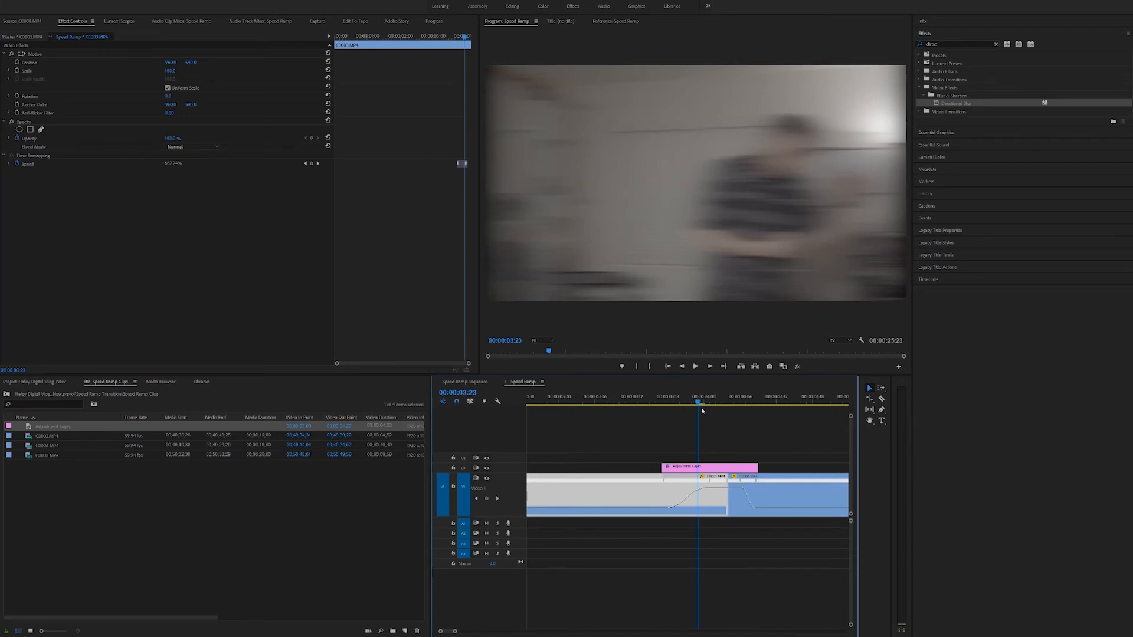
left_click(711, 466)
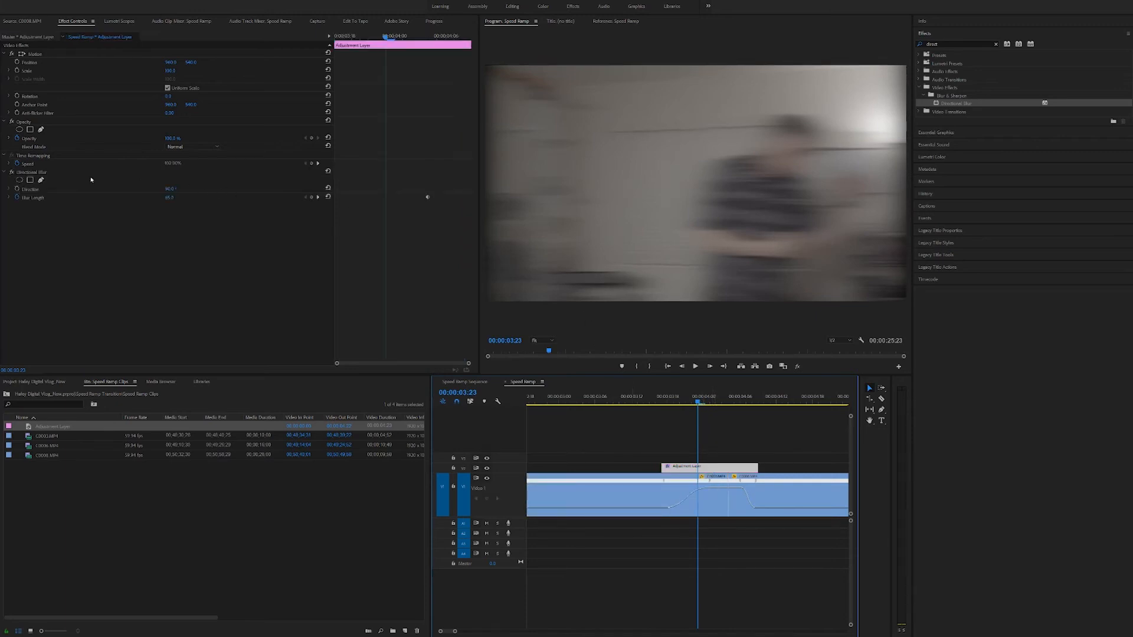
left_click(38, 172)
left_click(311, 197)
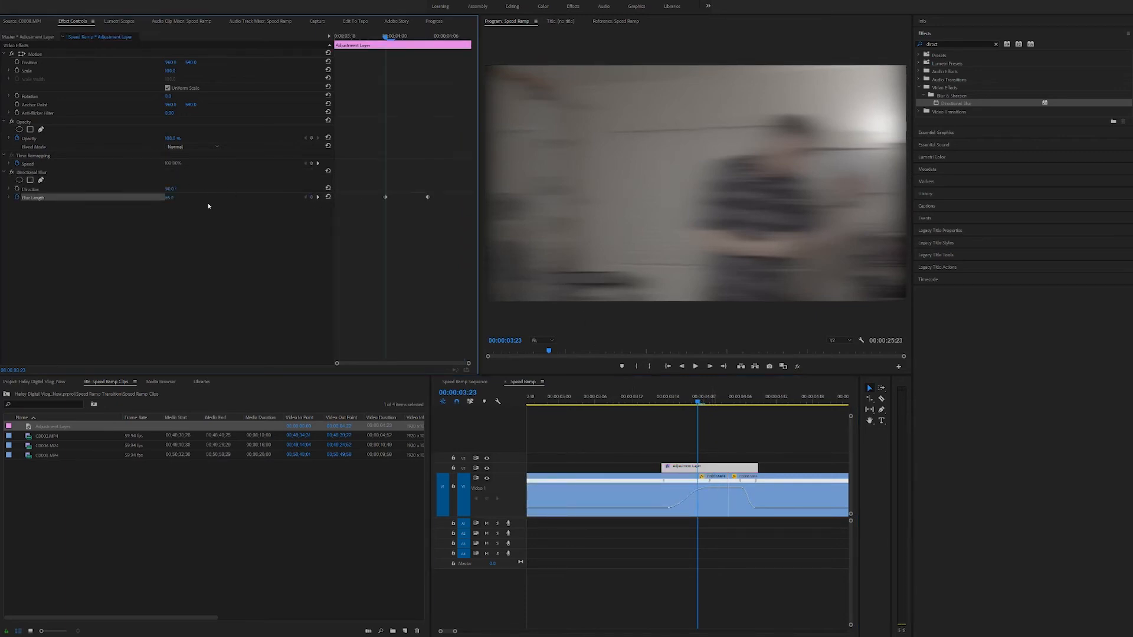
left_click_drag(169, 197, 131, 198)
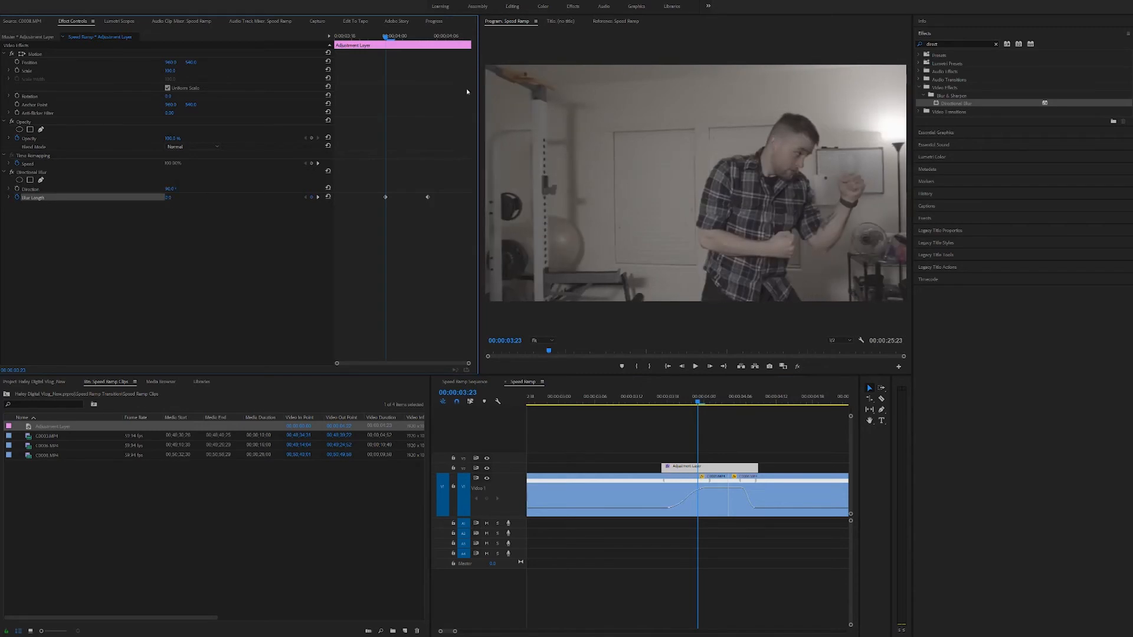
Add a Blur Length keyframe at 00:00:04:08, near the end of the adjustment layer, with a value of 0
left_click_drag(387, 38, 466, 57)
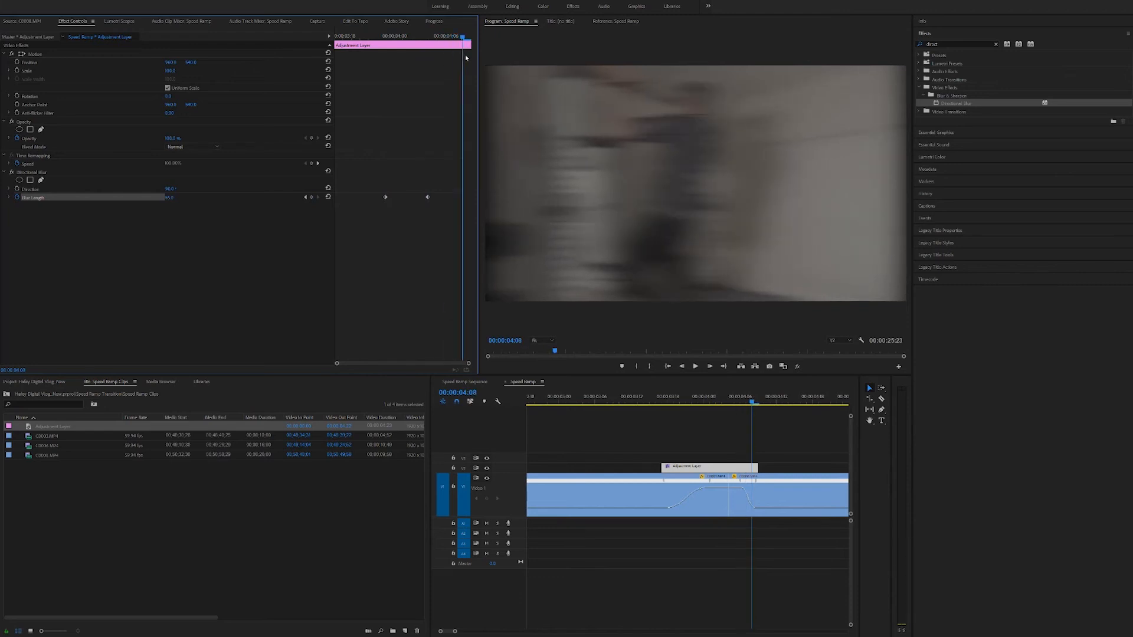
left_click(311, 198)
left_click_drag(171, 199, 136, 198)
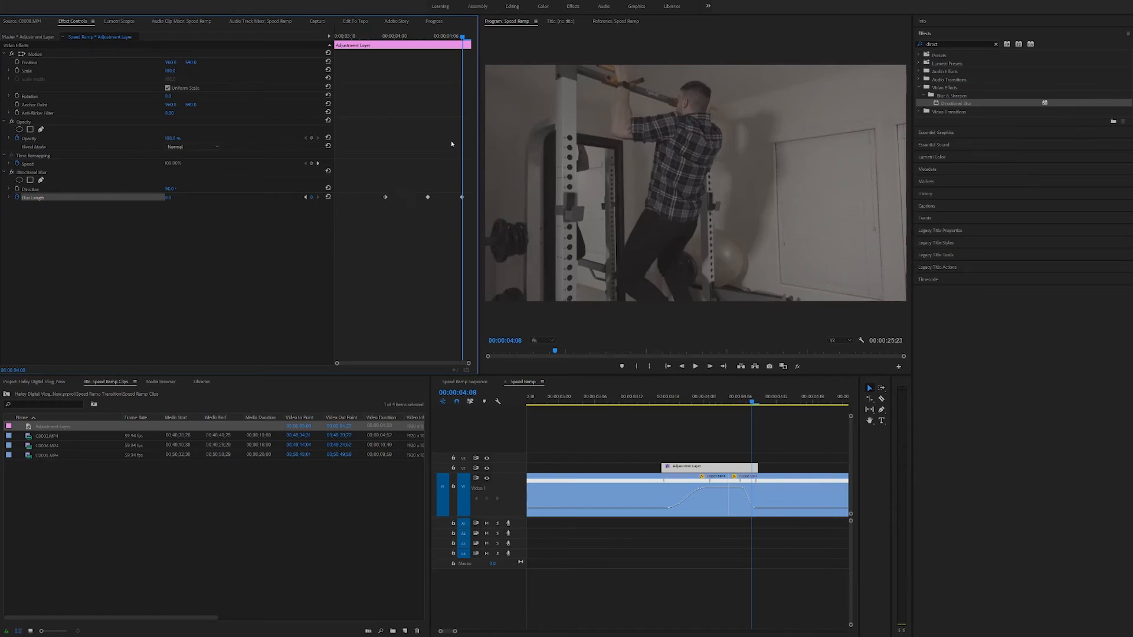
Apply Ease Out to the first Blur Length keyframe, Ease In to the last, and Auto Bezier to the middle one
right_click(385, 197)
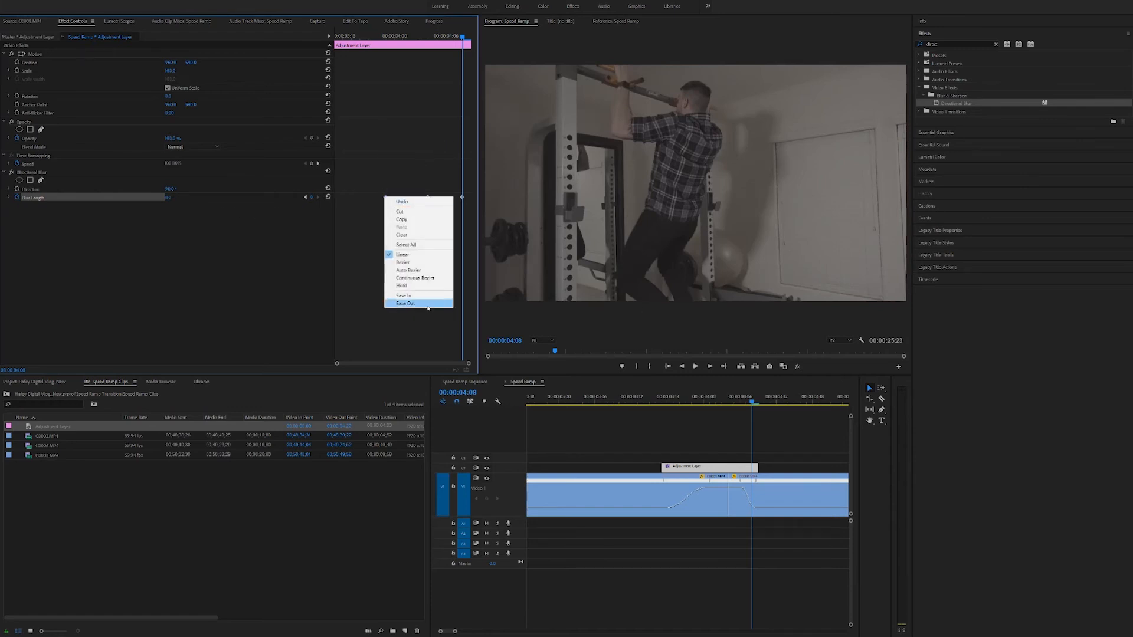
left_click(442, 207)
right_click(463, 198)
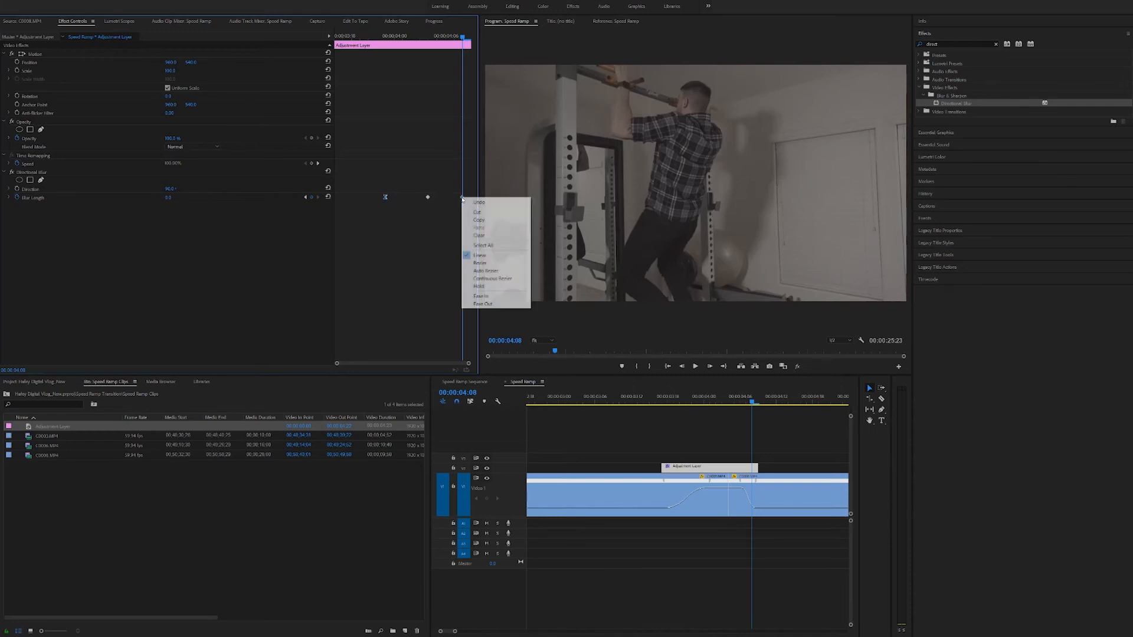
left_click(481, 296)
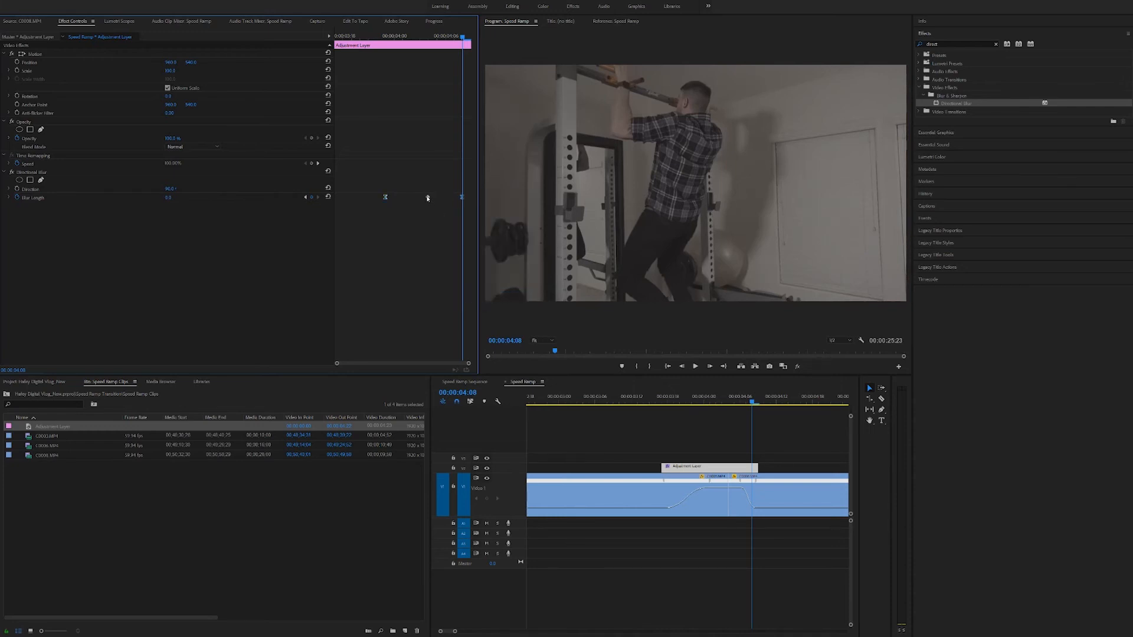
right_click(428, 197)
left_click(480, 272)
Play the first speed ramp transition several times from before the adjustment layer to check the directional blur
left_click(620, 397)
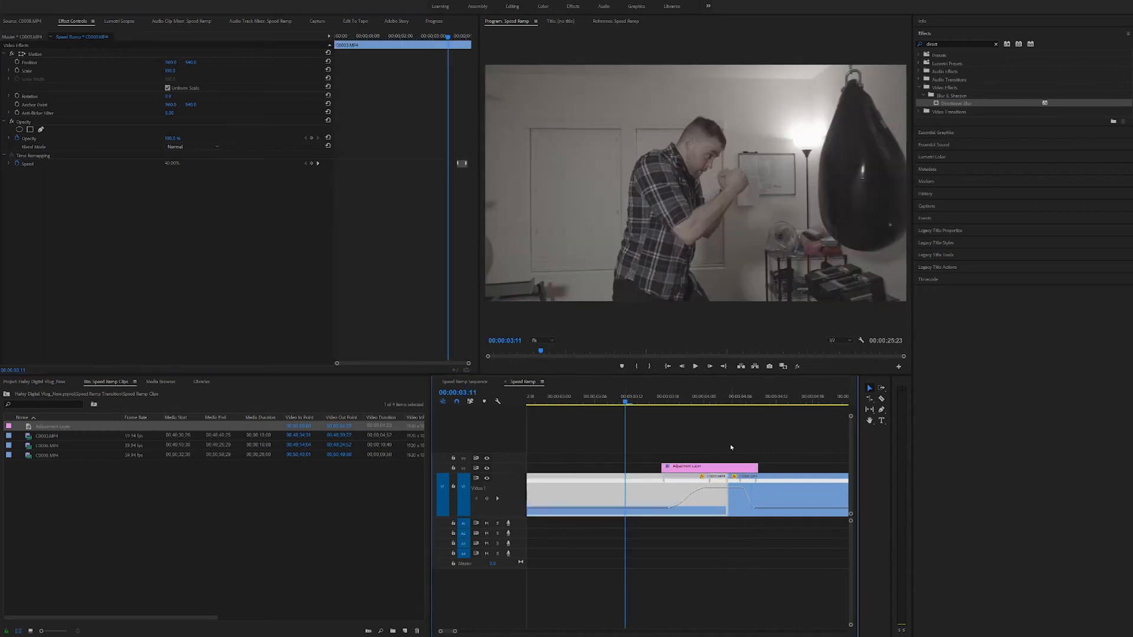
key("space")
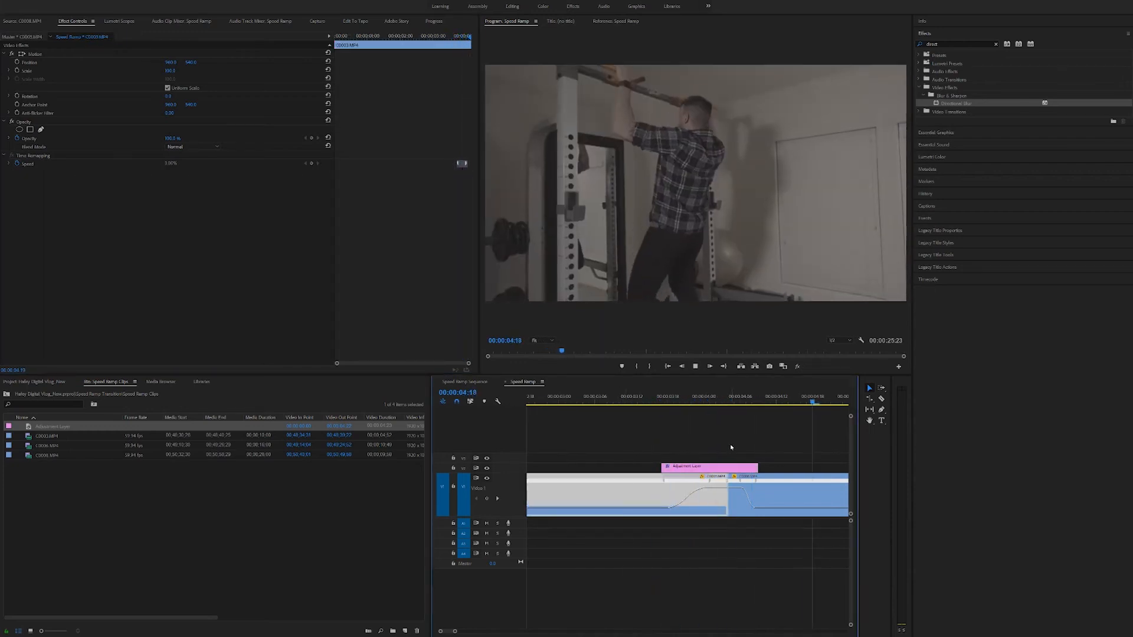
key("space")
scroll(662, 414, "up", 3)
scroll(666, 413, "up", 5)
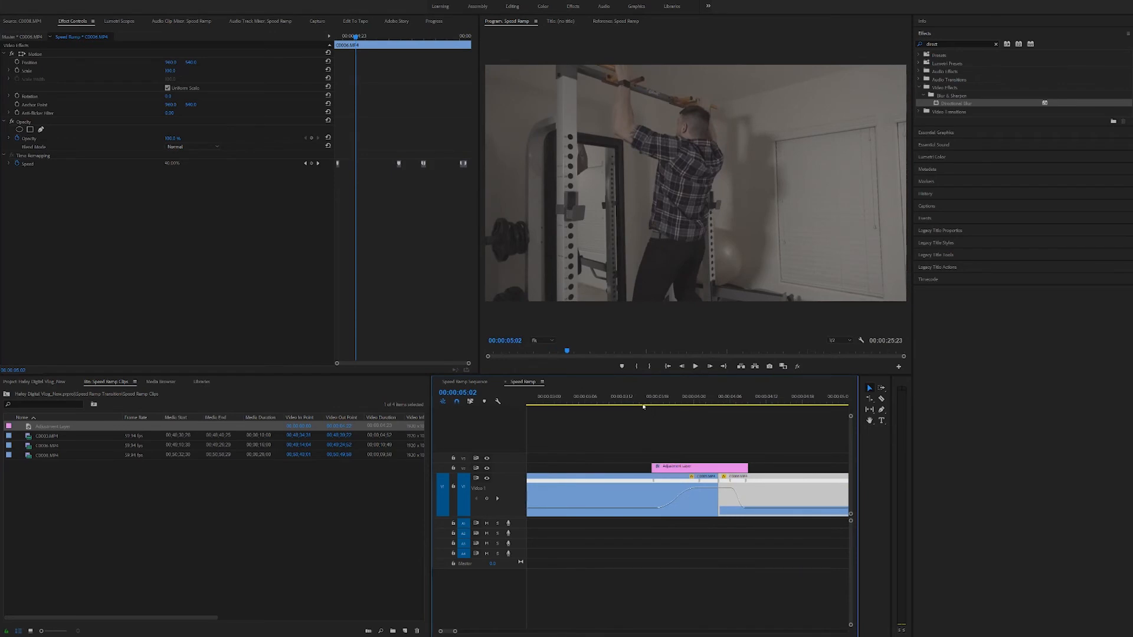
left_click(626, 402)
left_click(613, 407)
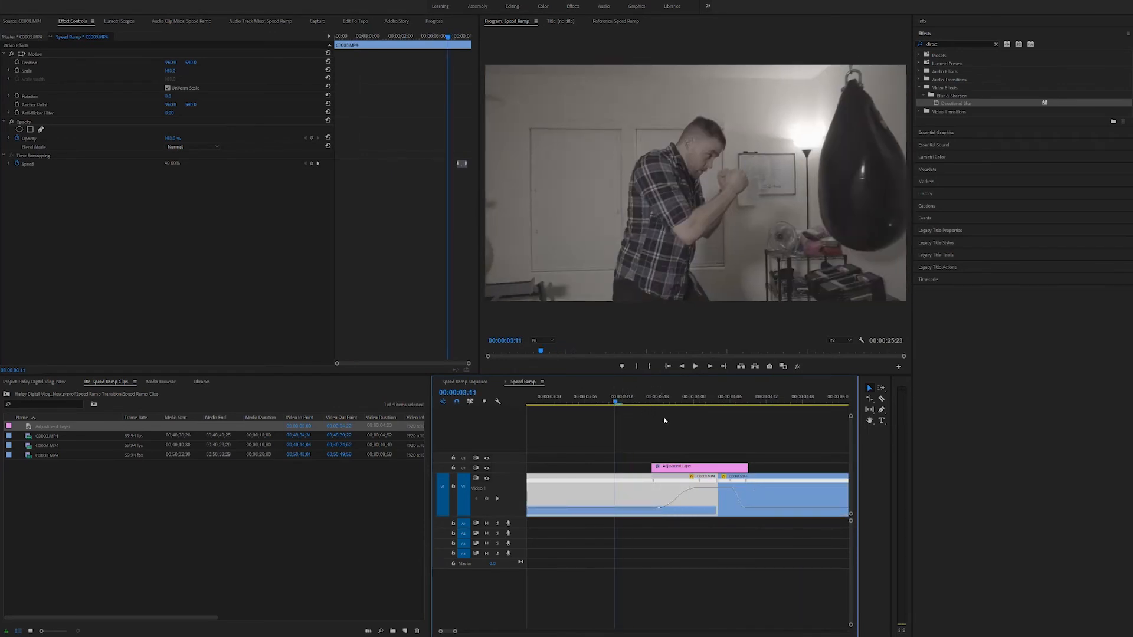
key("space")
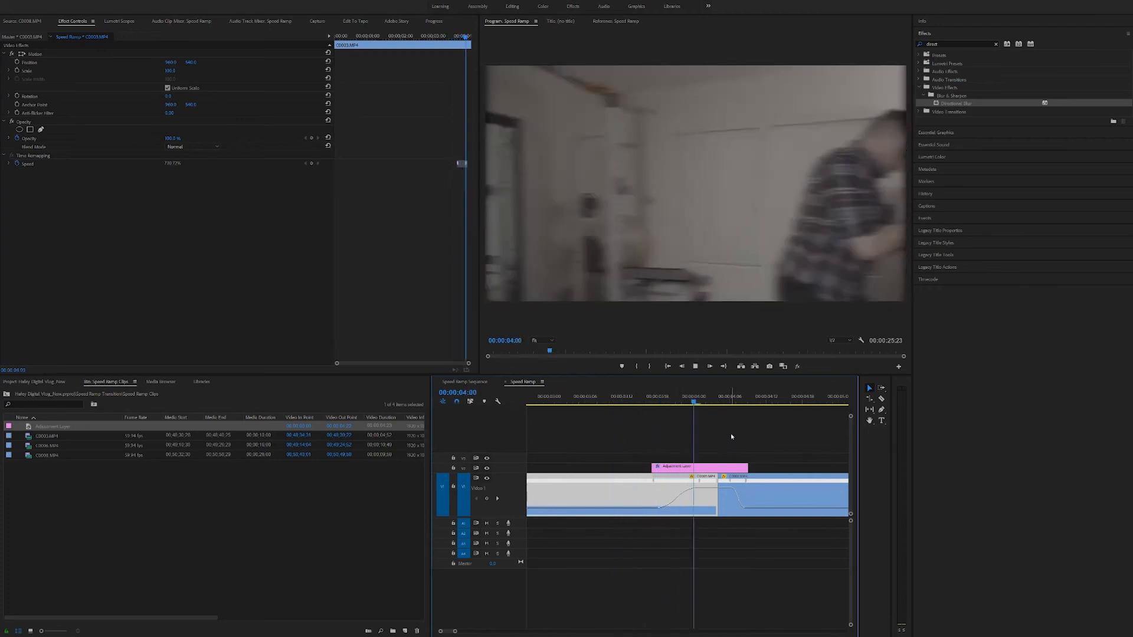
key("space")
scroll(742, 453, "up", 9)
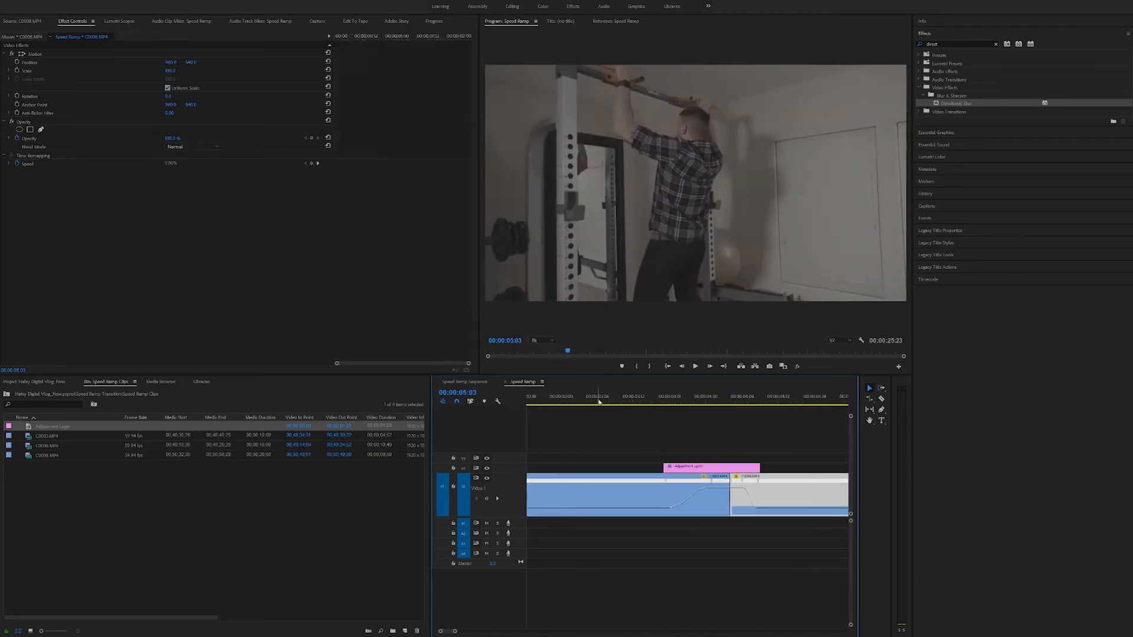
left_click(599, 401)
key("space")
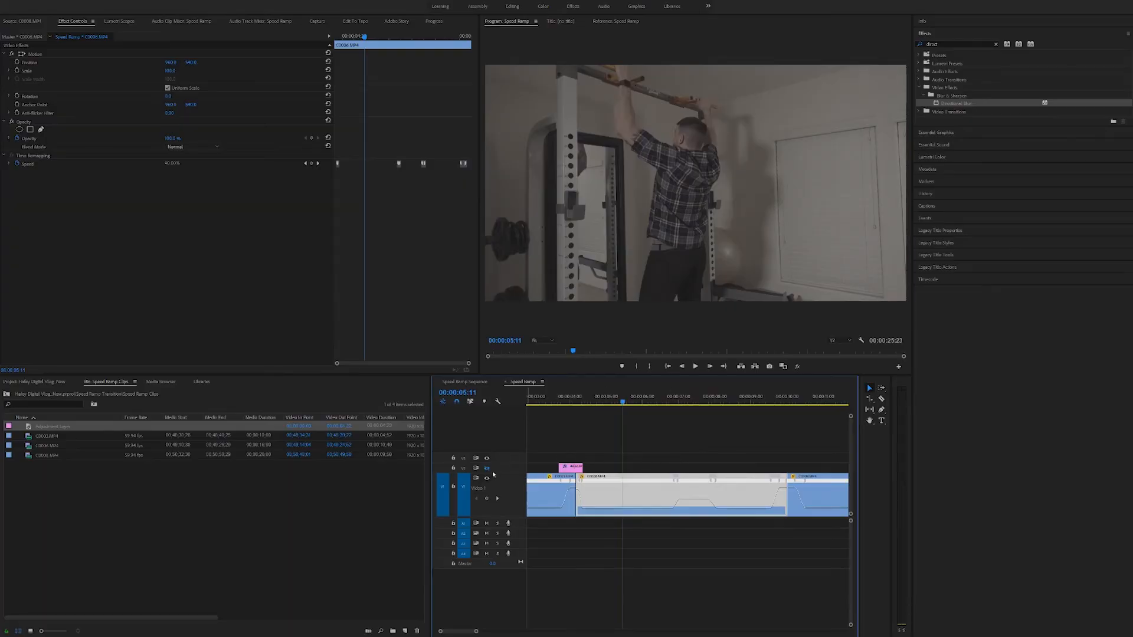
Turn the output of the adjustment layer's track back on and move the playhead to 00:00:03:23
left_click(488, 469)
left_click(570, 395)
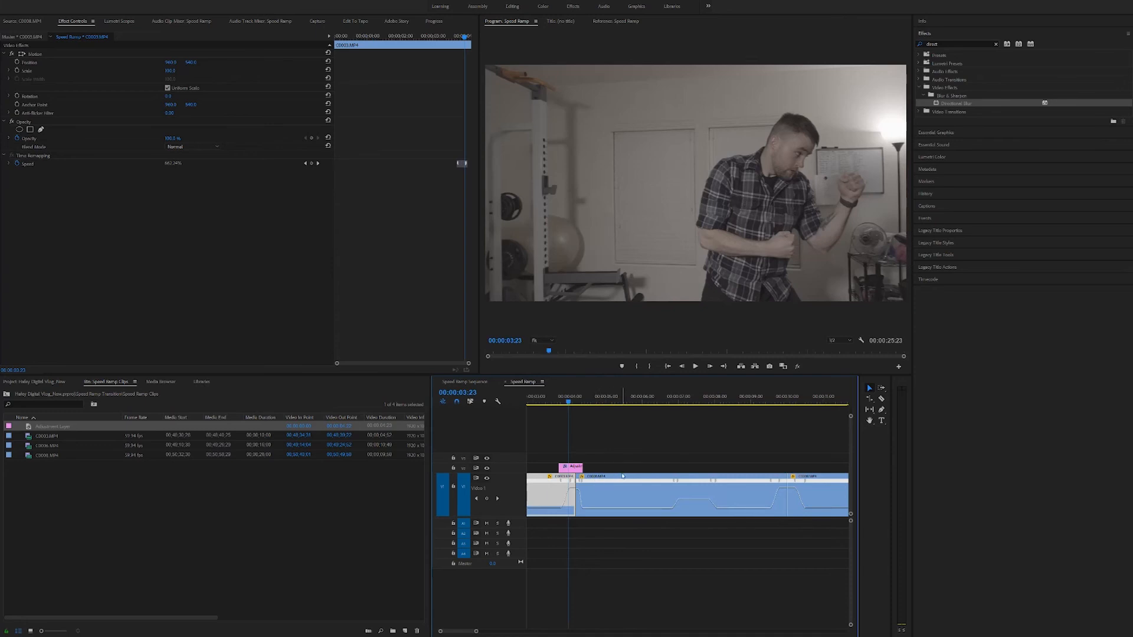
Duplicate the directional blur adjustment layer over the second speed ramp transition, around the cut at 00:00:10:00
left_click(572, 469)
left_click_drag(573, 472, 793, 472)
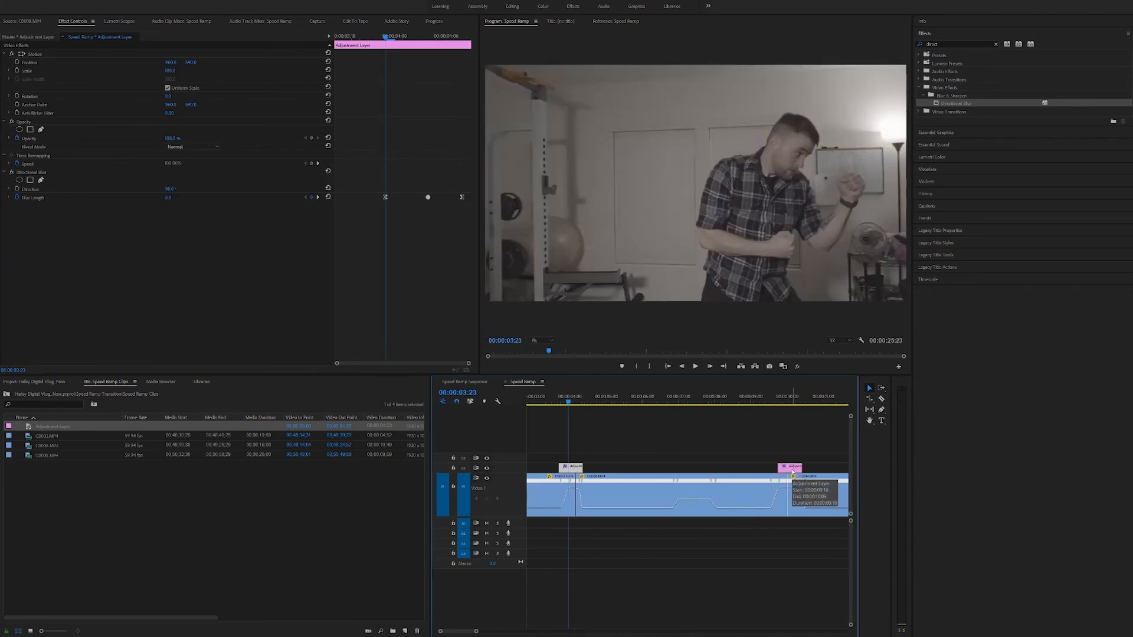
left_click(783, 399)
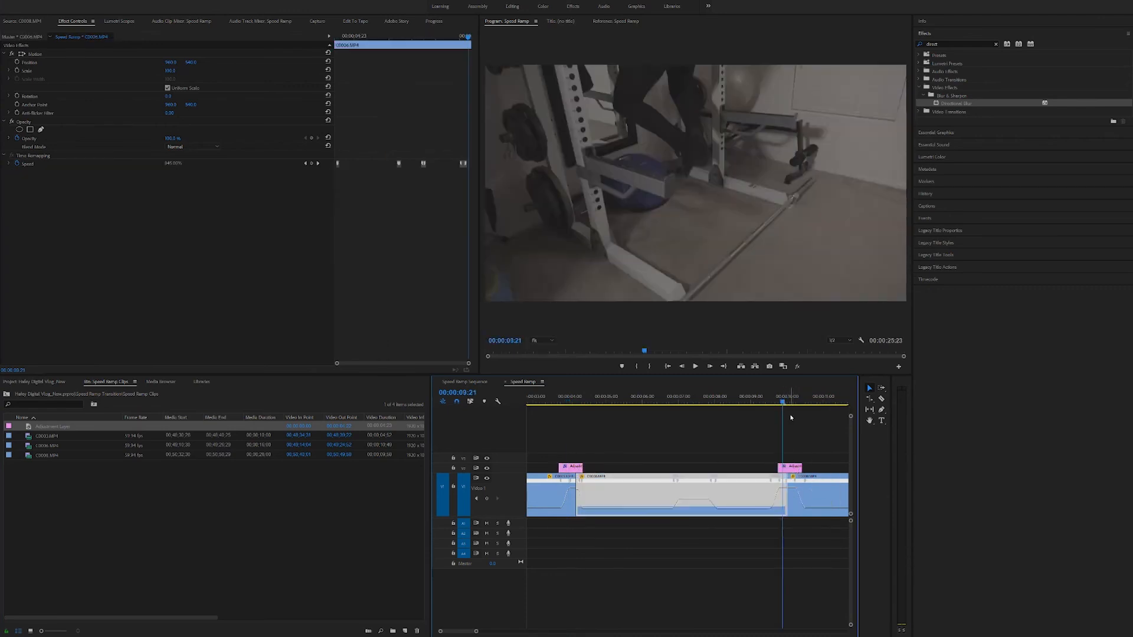
key("equal")
key("equal")
key("equal")
left_click_drag(757, 470, 758, 470)
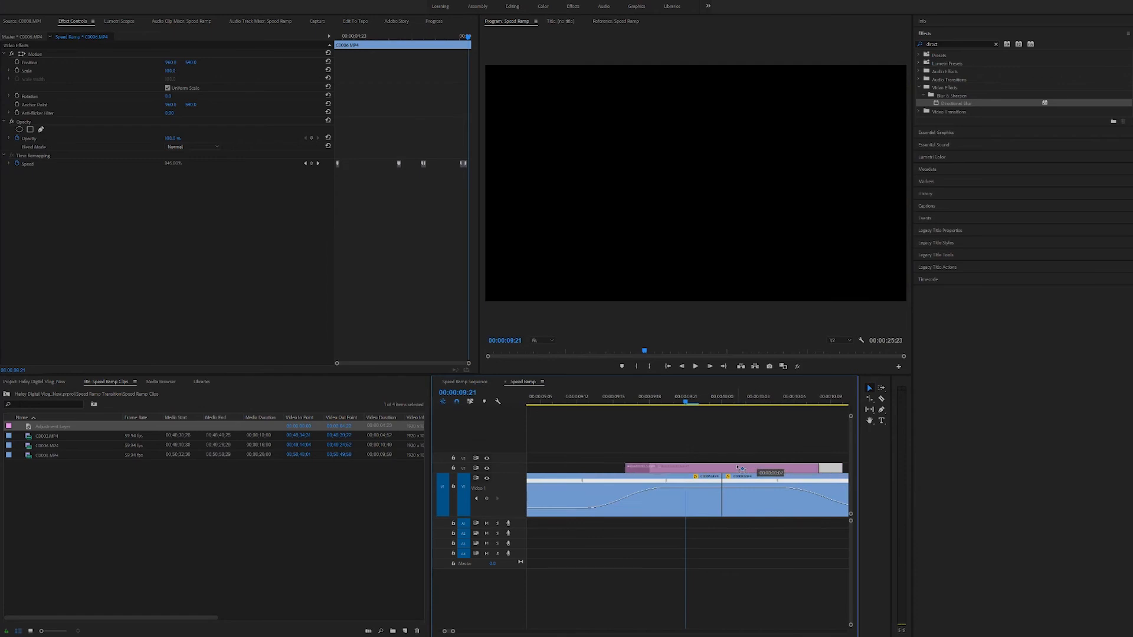
Shift the duplicated adjustment layer so its middle Blur Length keyframe lines up with the cut at 00:00:10:00
left_click_drag(378, 38, 429, 44)
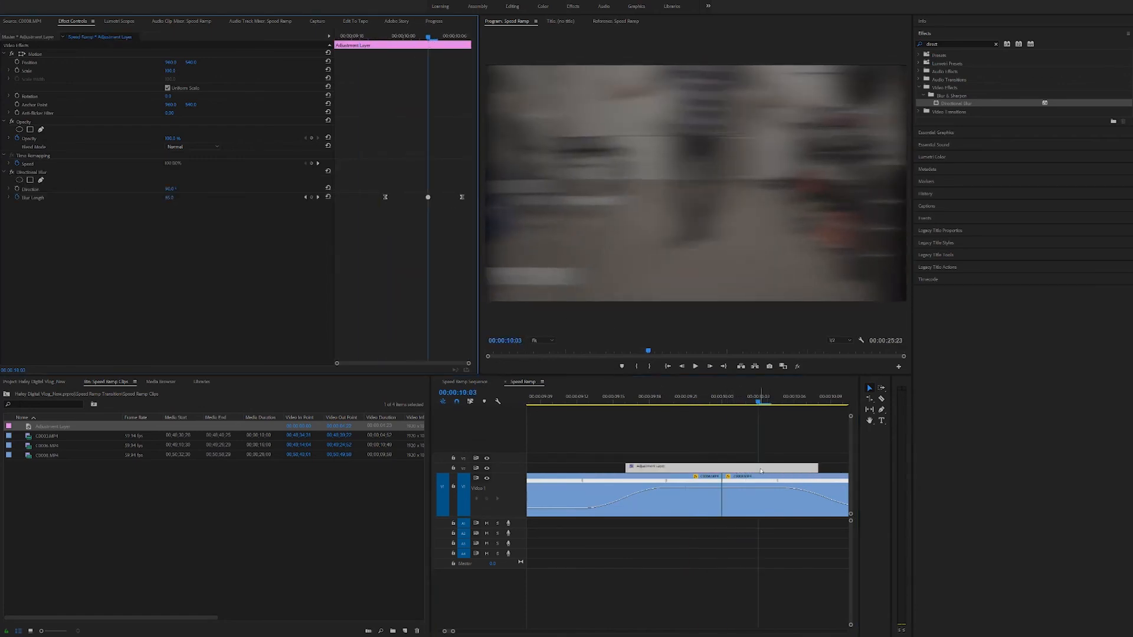
left_click_drag(757, 471, 721, 470)
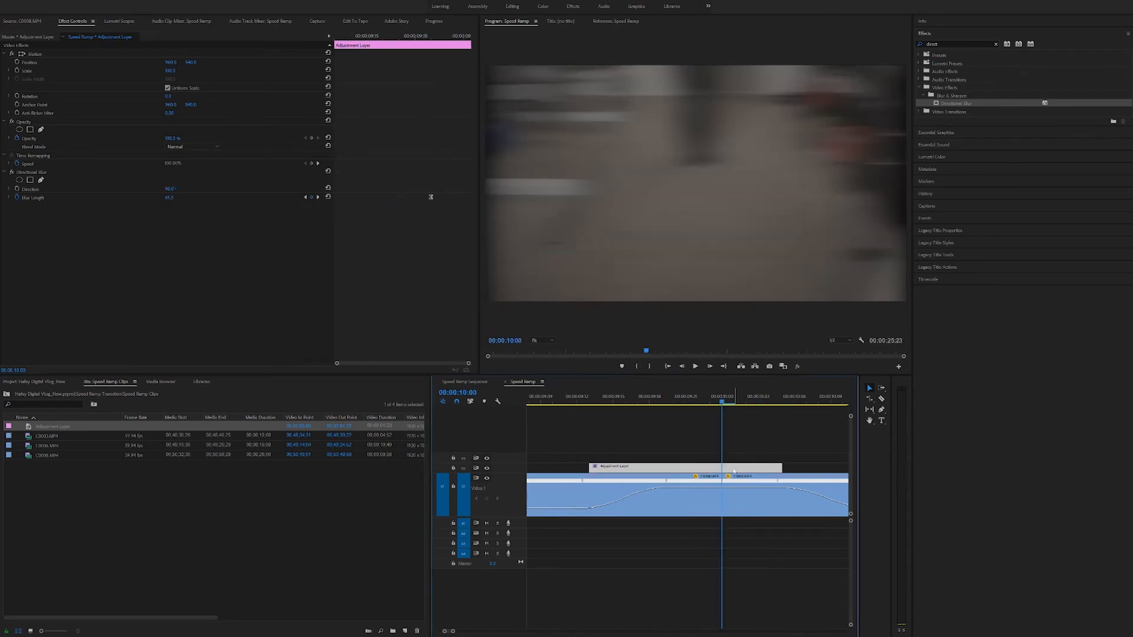
left_click(739, 437)
left_click(745, 470)
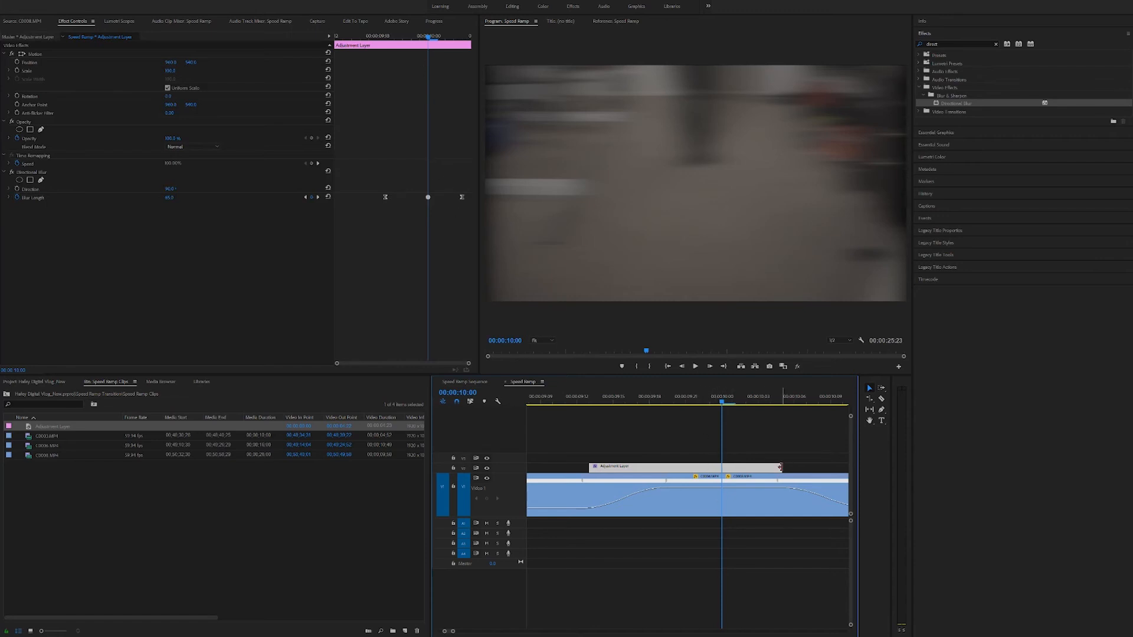
Extend the end of the duplicated adjustment layer to where the second clip's speed ramp finishes
scroll(789, 472, "right", 1)
key("minus")
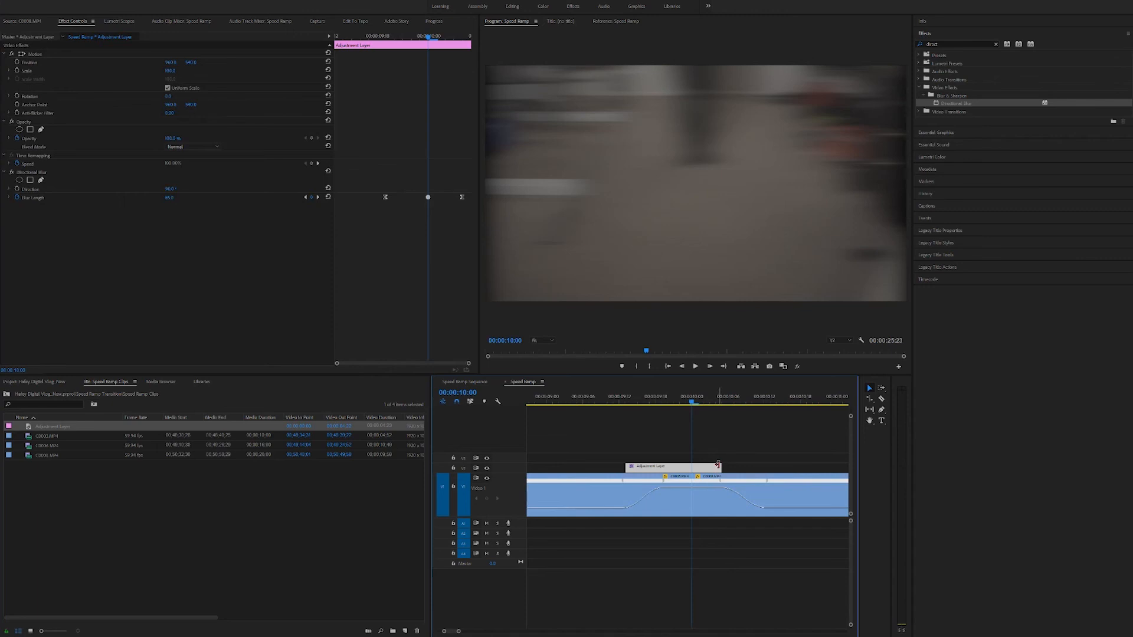
left_click_drag(720, 465, 767, 467)
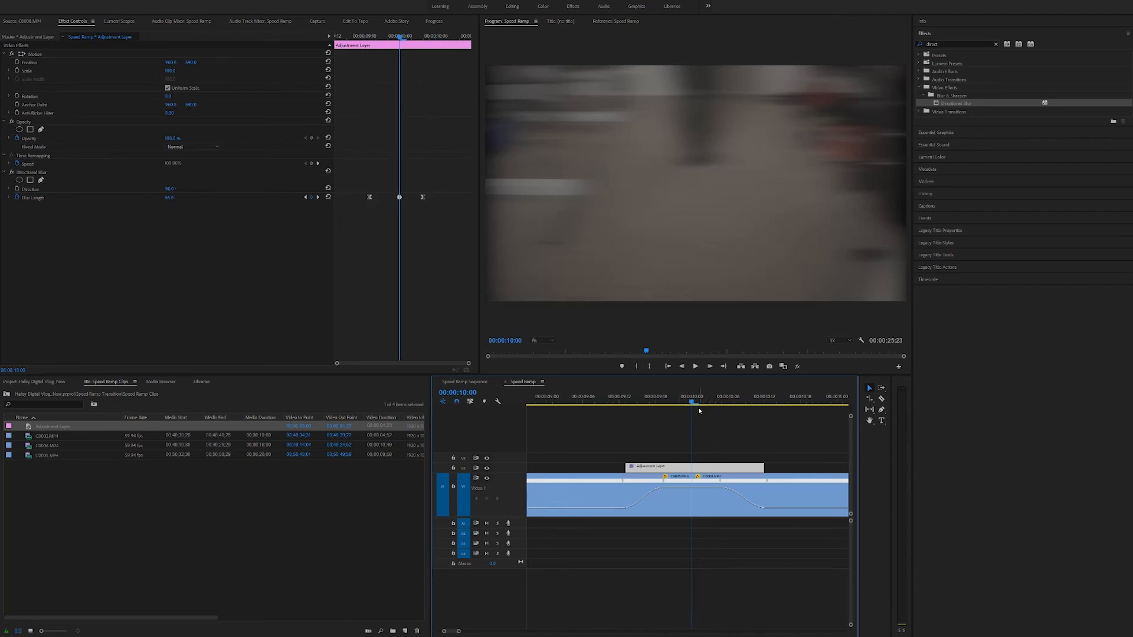
Scrub the second transition without the blur to judge its motion, and set the adjustment layer's Directional Blur direction to 0
left_click_drag(691, 403, 601, 407)
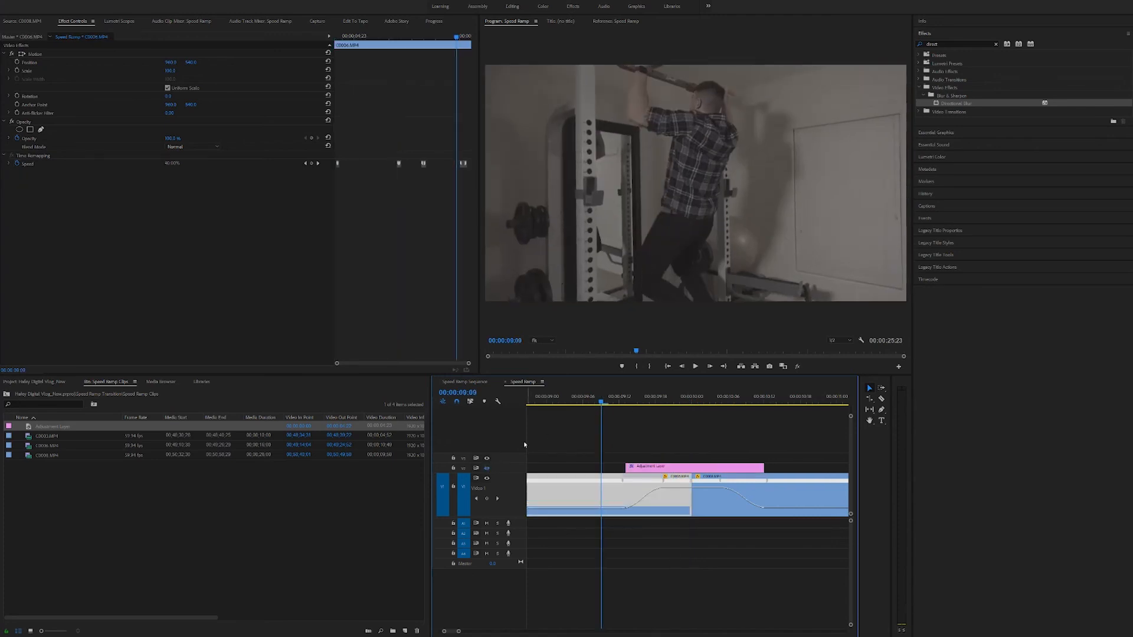
left_click_drag(602, 404, 685, 434)
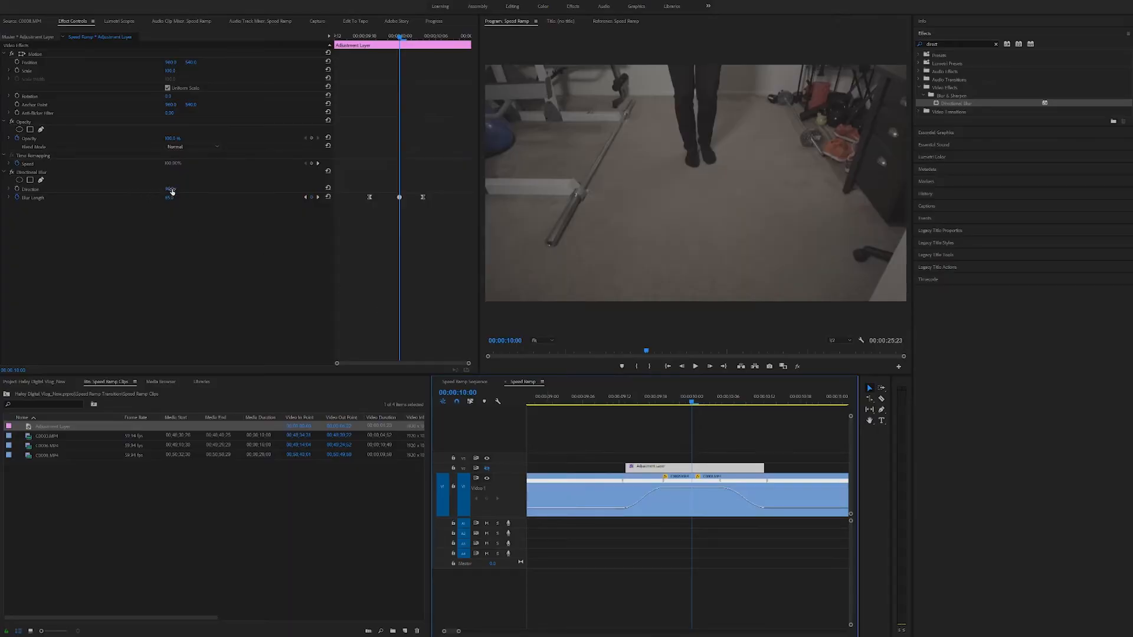
left_click(175, 189)
type("0")
key("Tab")
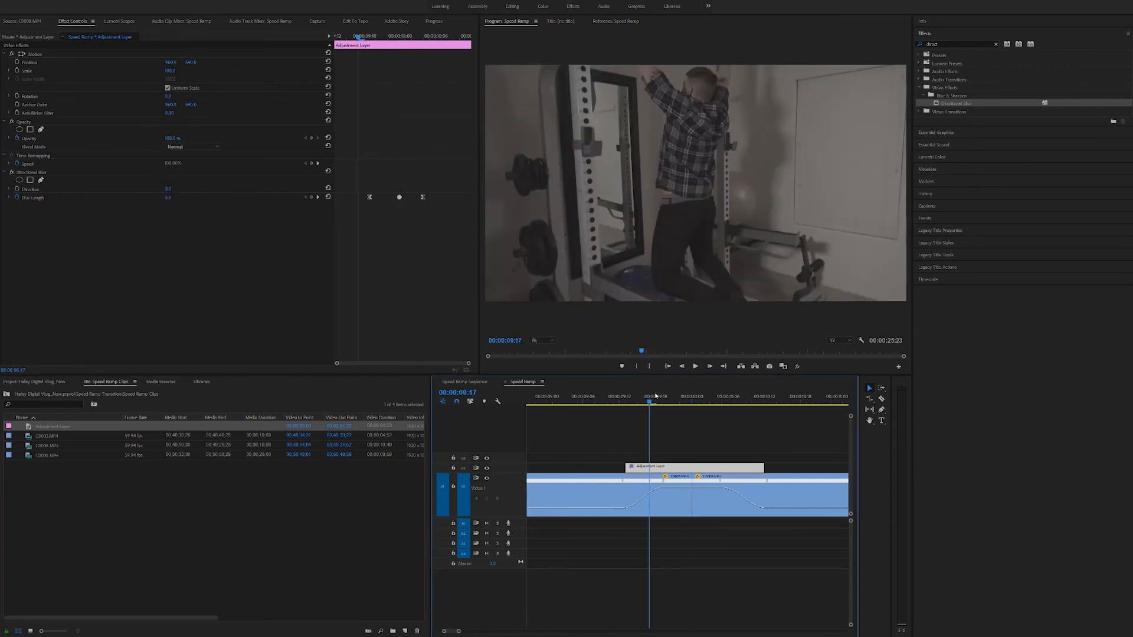
Spread the duplicated layer's Blur Length keyframes, moving the last one later and the first one earlier
left_click_drag(649, 402, 716, 400)
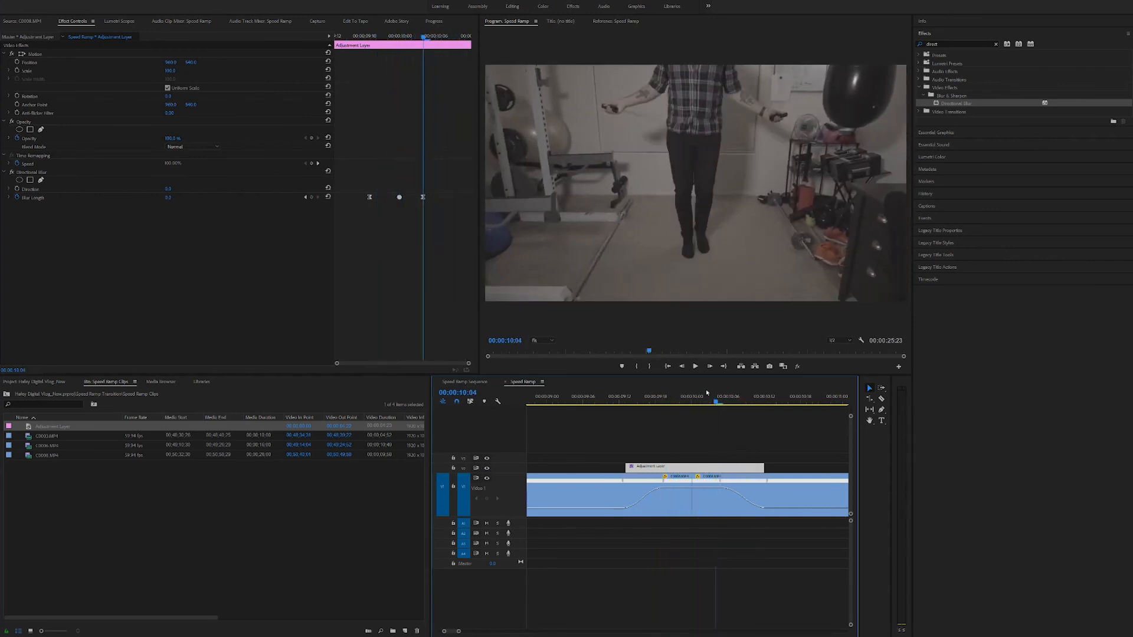
left_click_drag(423, 198, 361, 199)
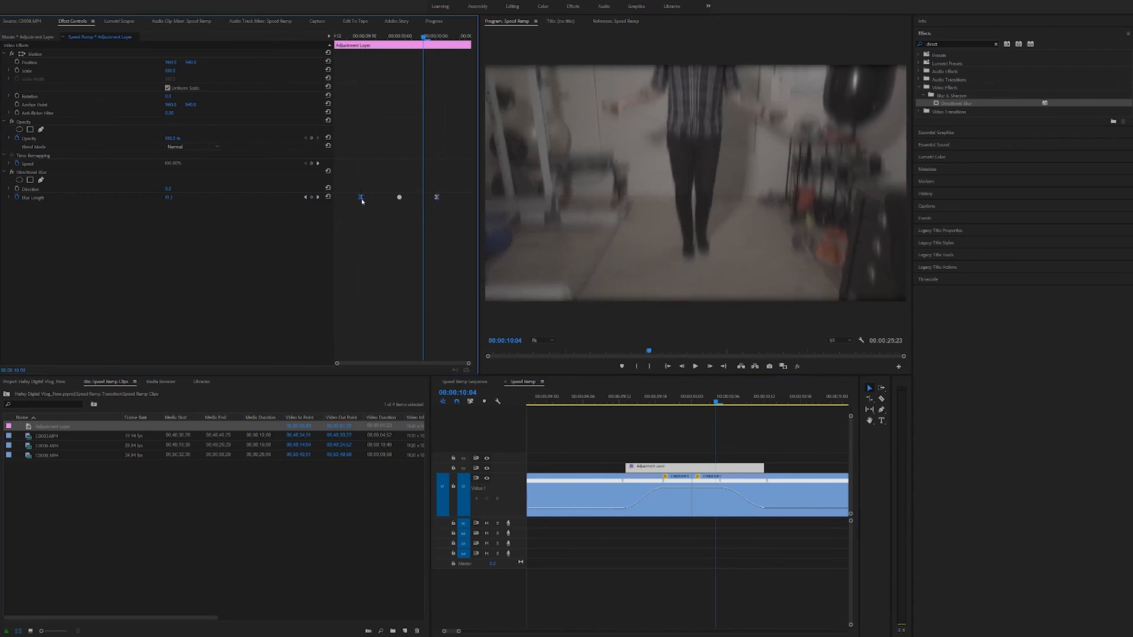
Play the second transition from 00:00:09:09 to check the blur, and return the playhead to the sequence start with nothing selected
left_click(602, 403)
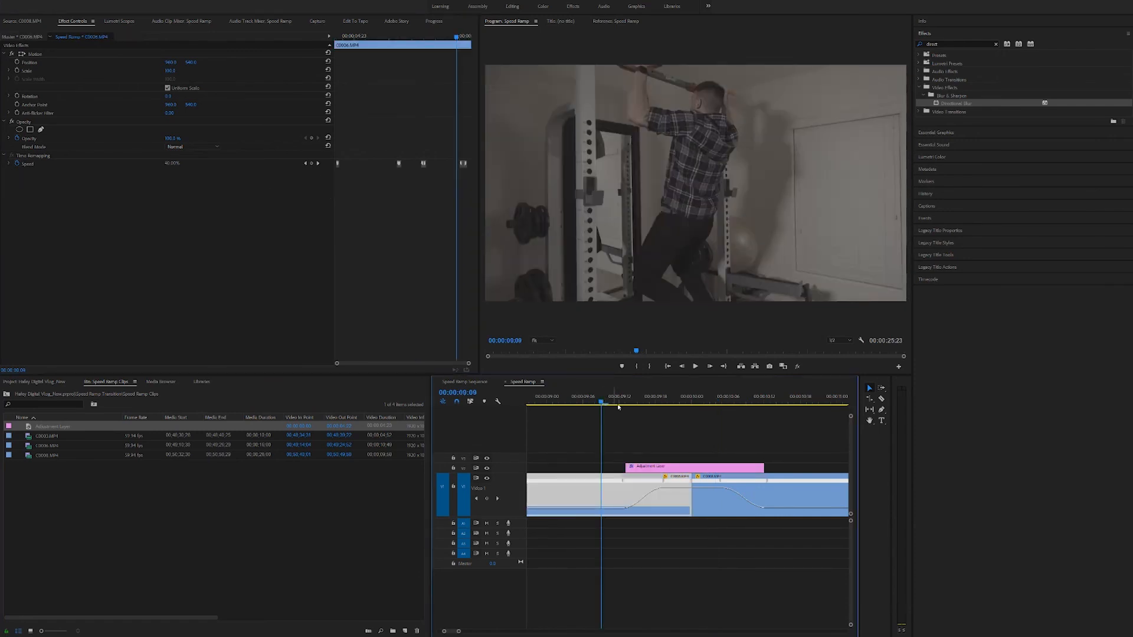
key("space")
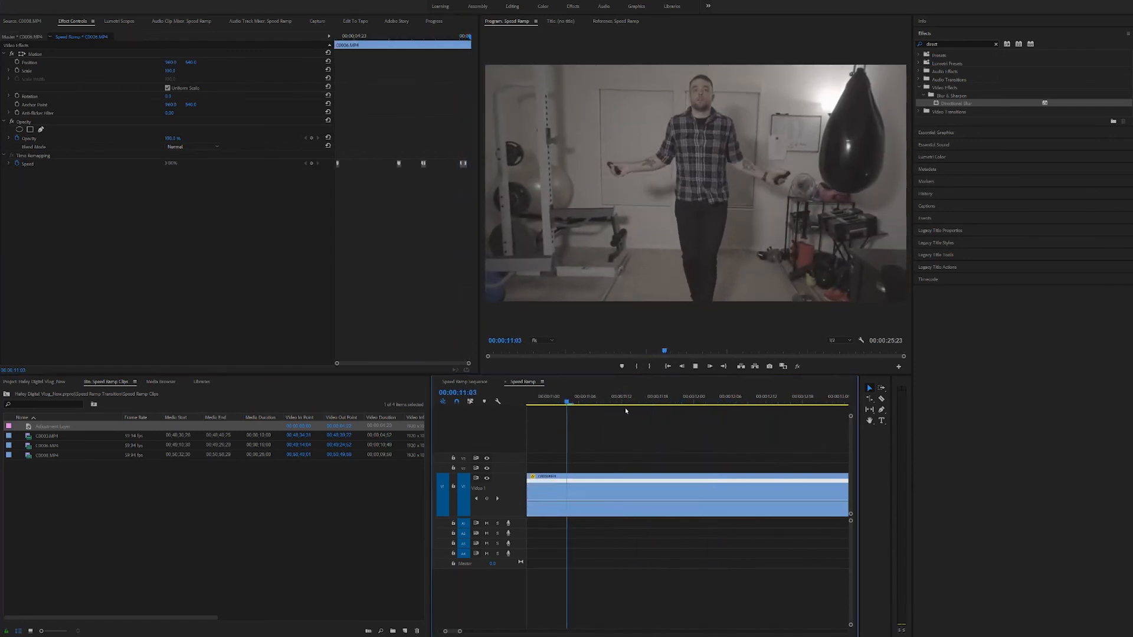
key("minus")
key("minus")
key("minus")
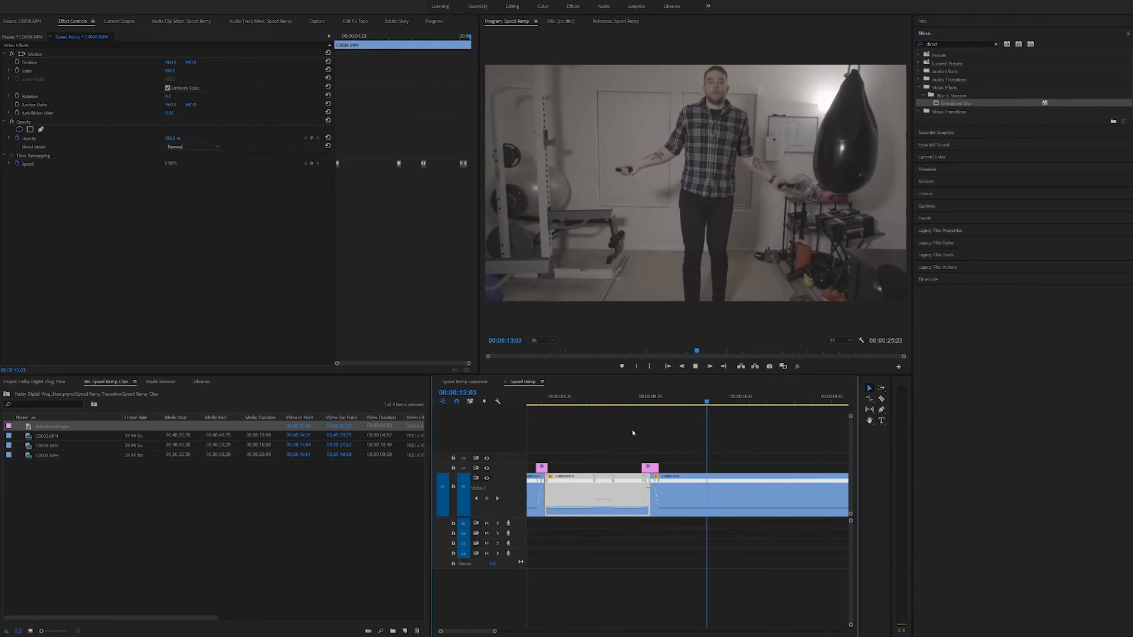
key("space")
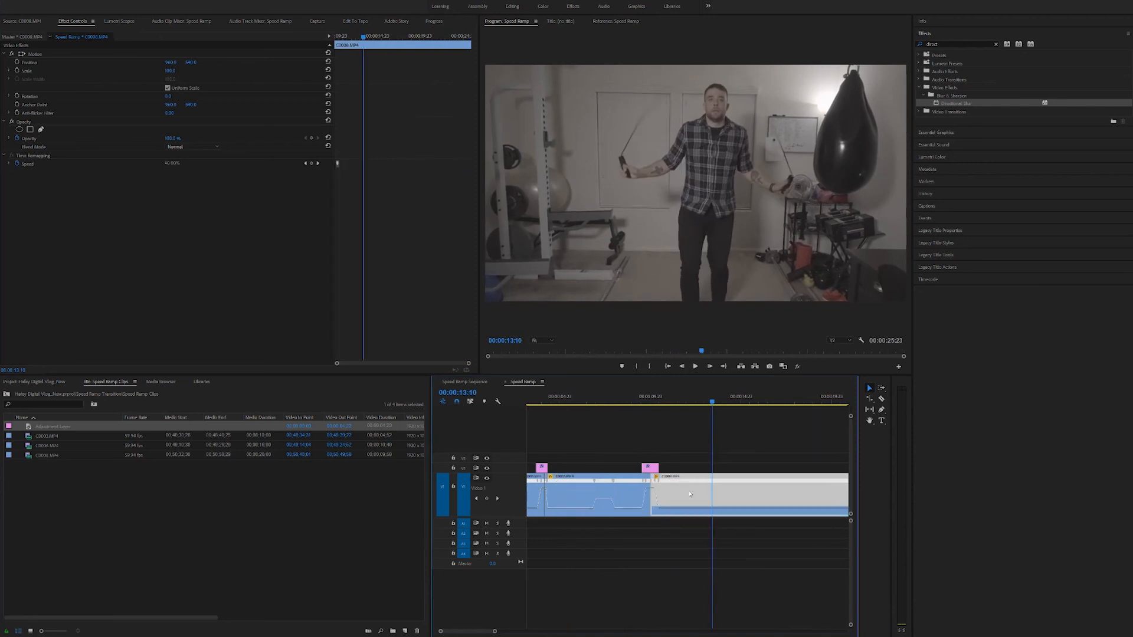
key("Home")
left_click(612, 426)
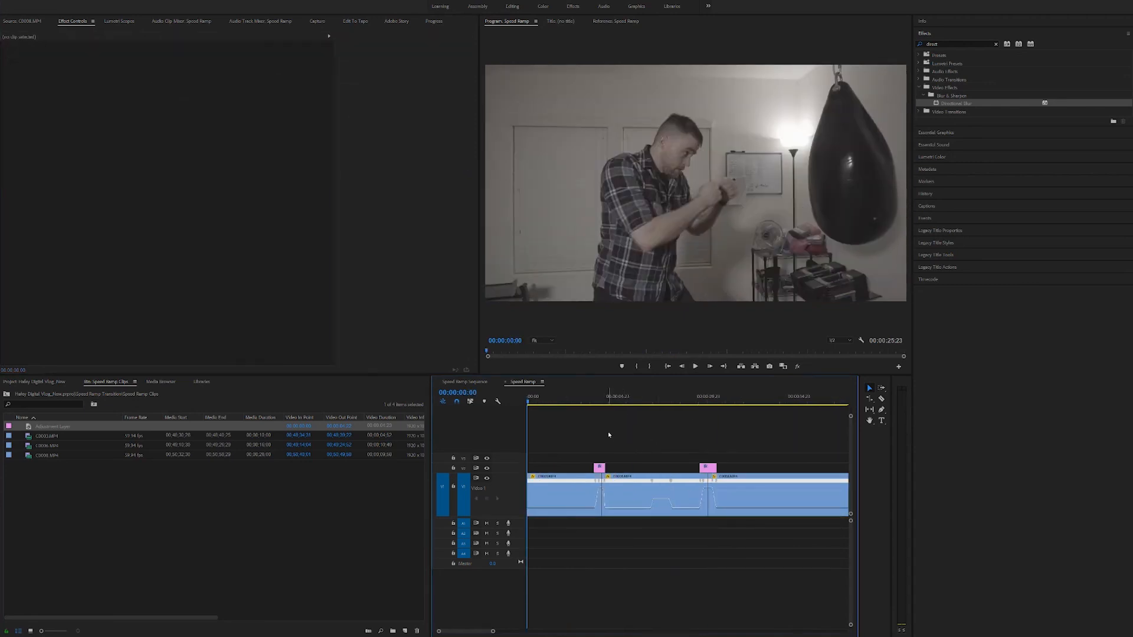